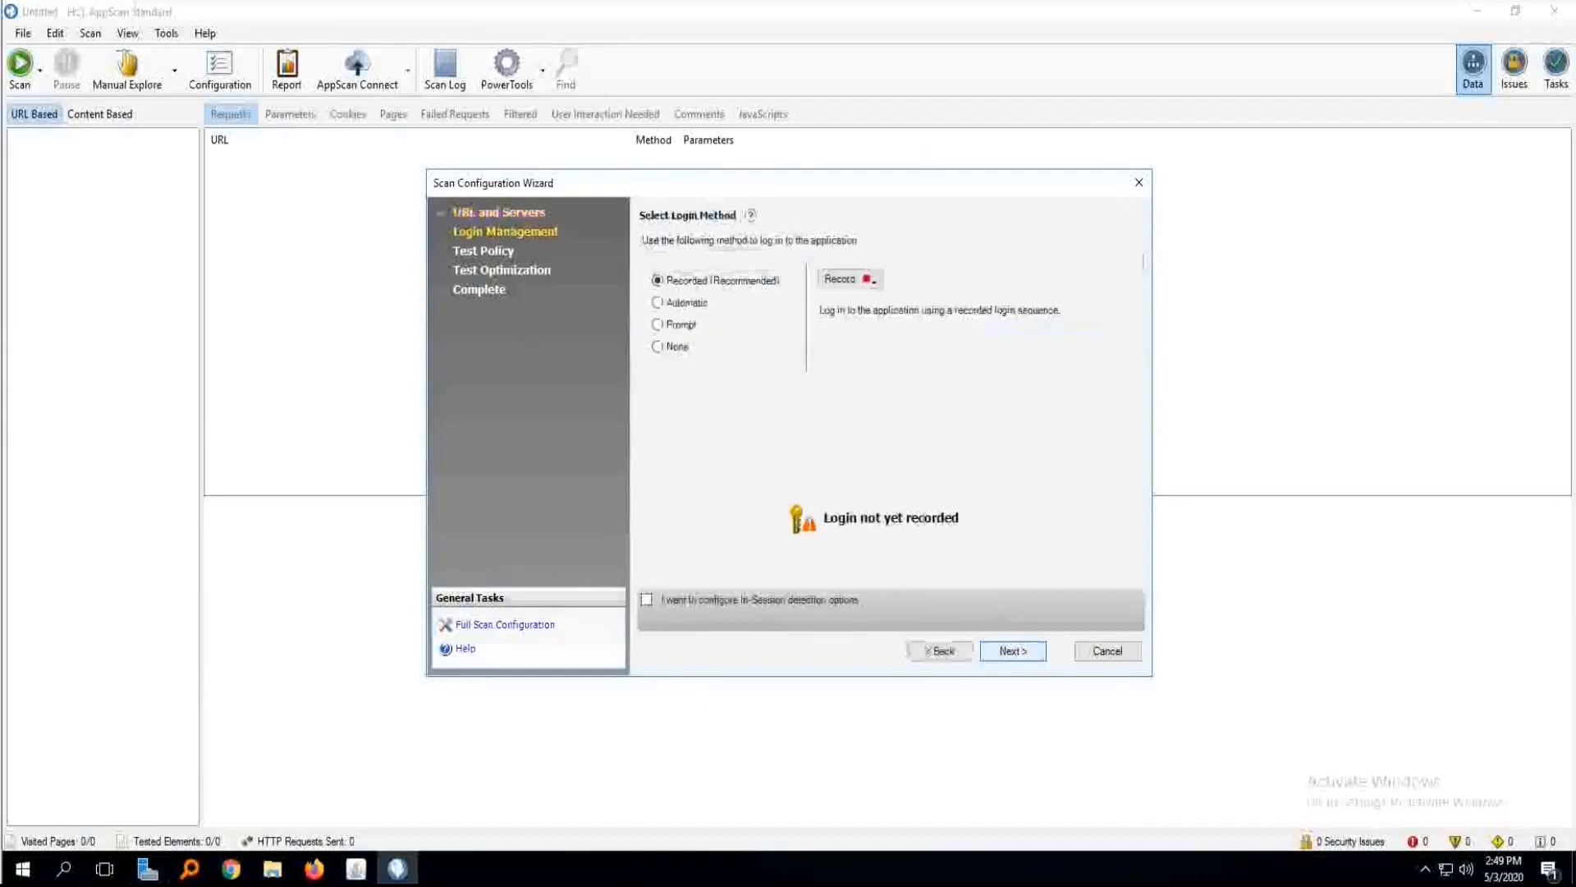
Complete the scan configuration with no login, the Default test policy and Fast optimization, choosing to start the scan later.
click(658, 346)
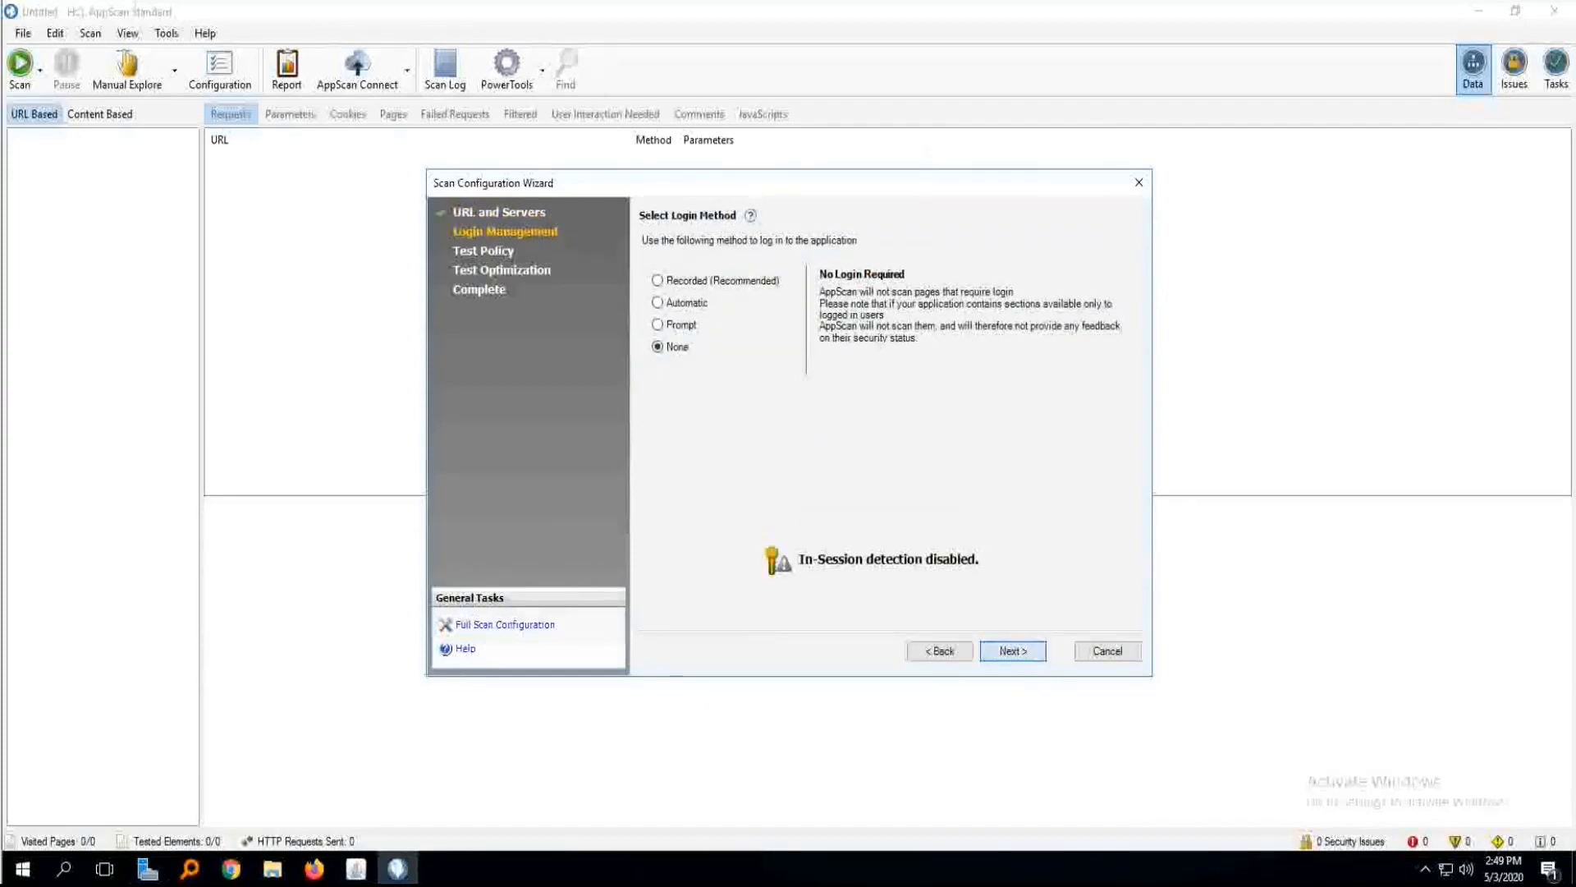
click(1012, 650)
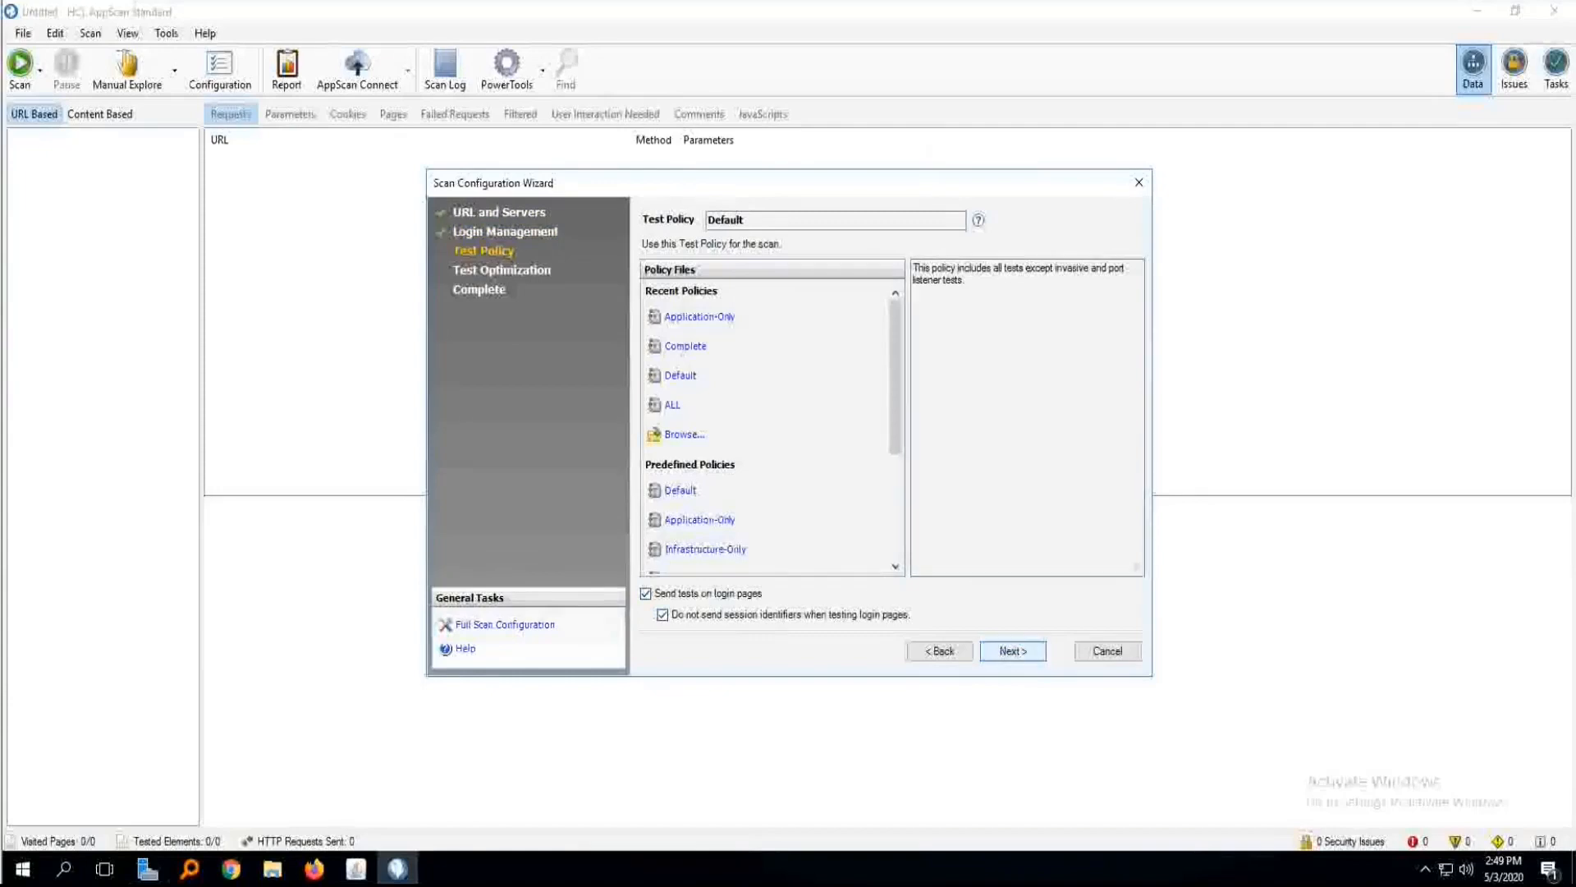
click(1012, 650)
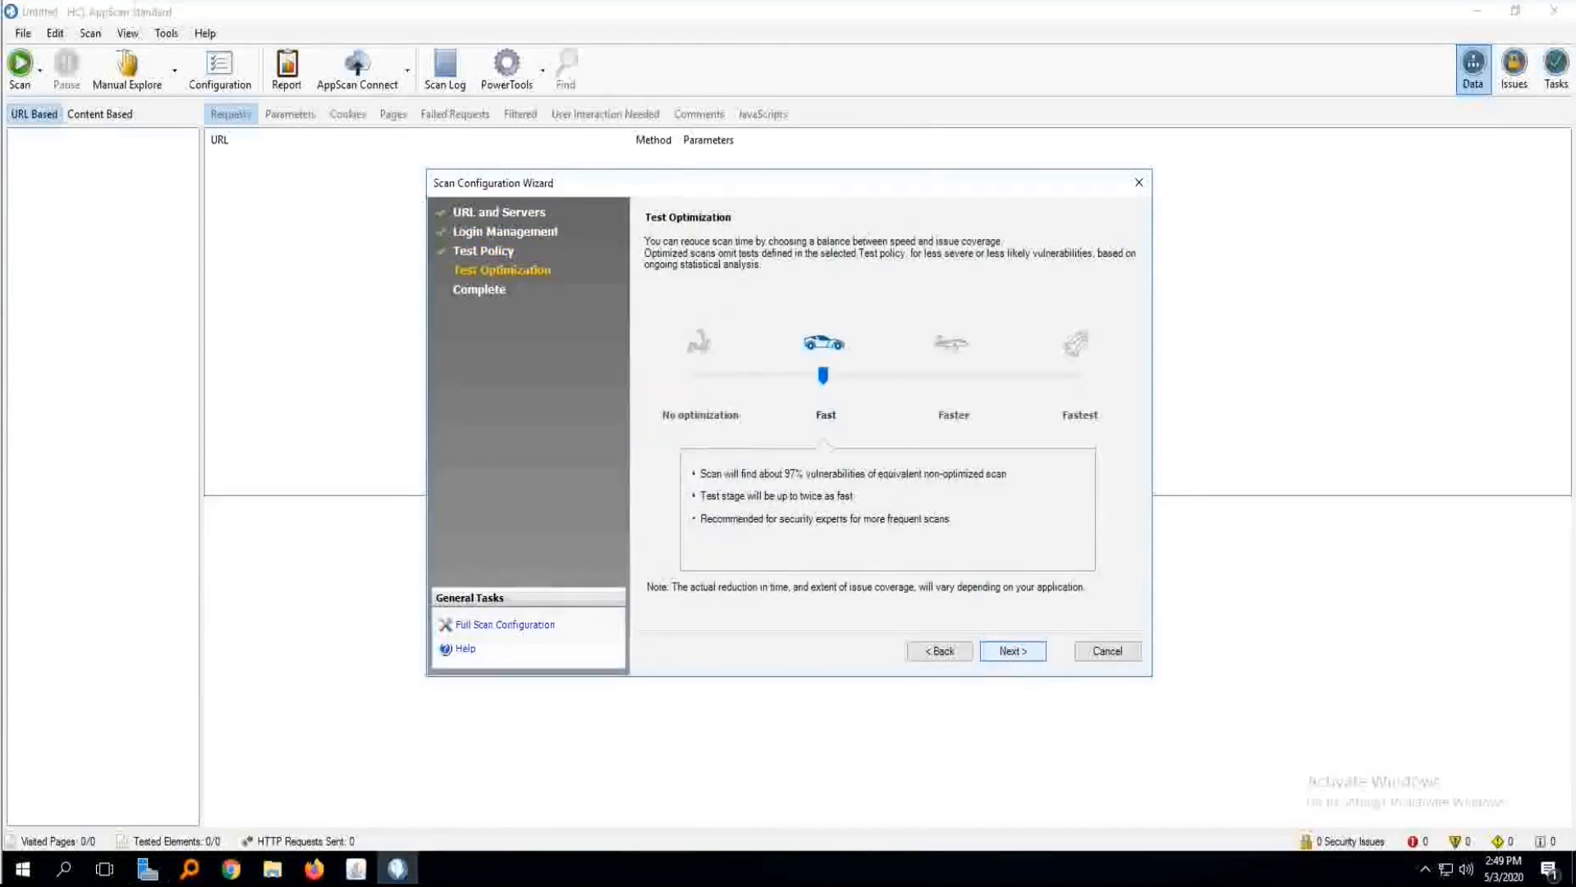
click(1012, 650)
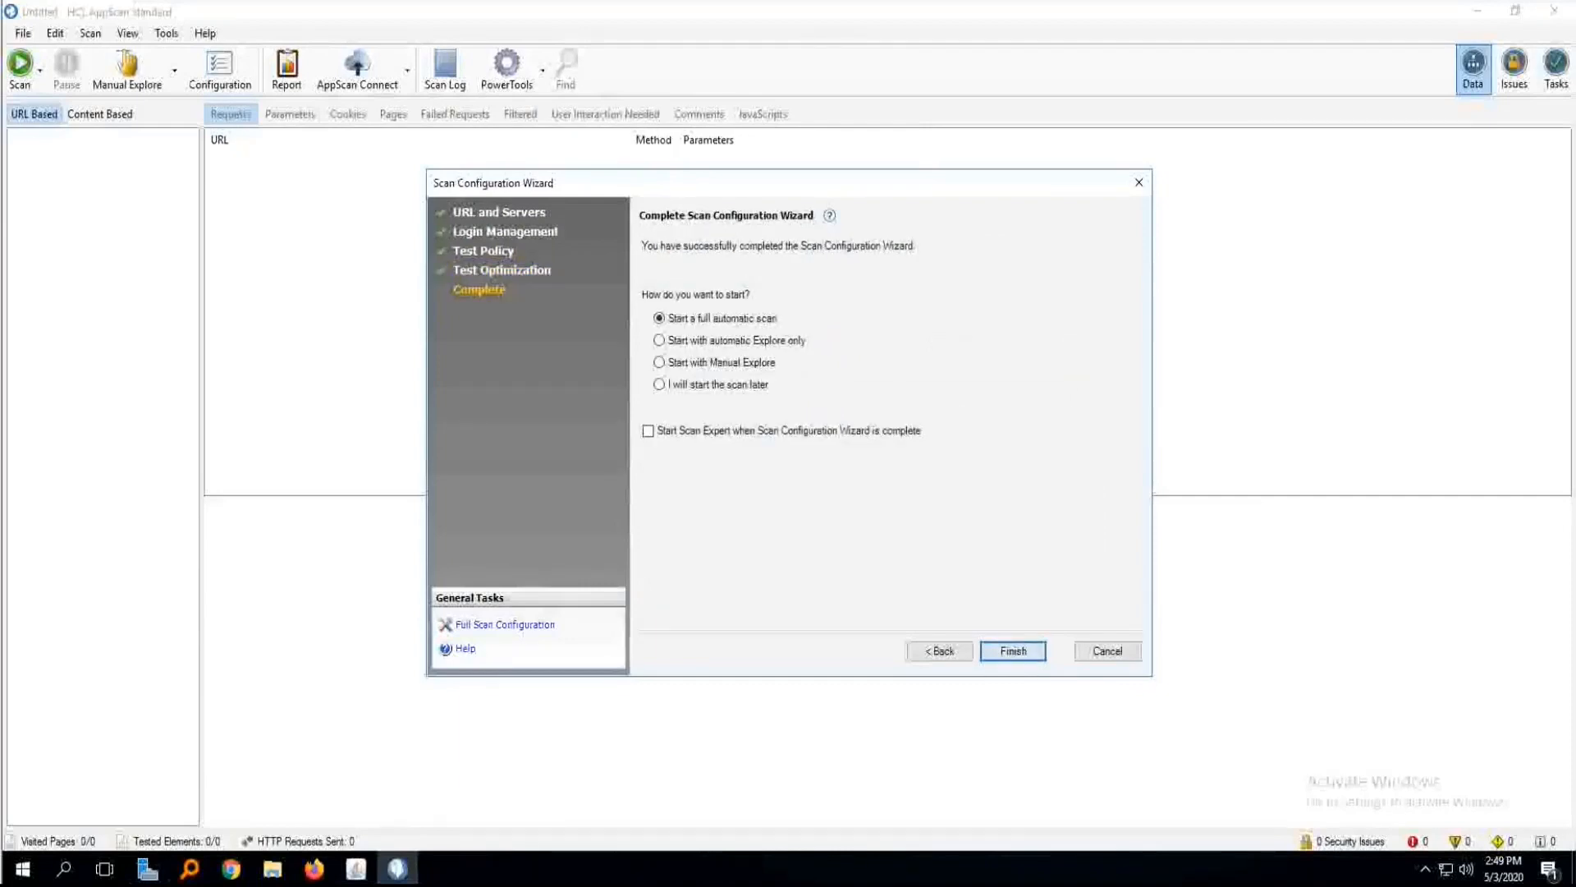
click(660, 385)
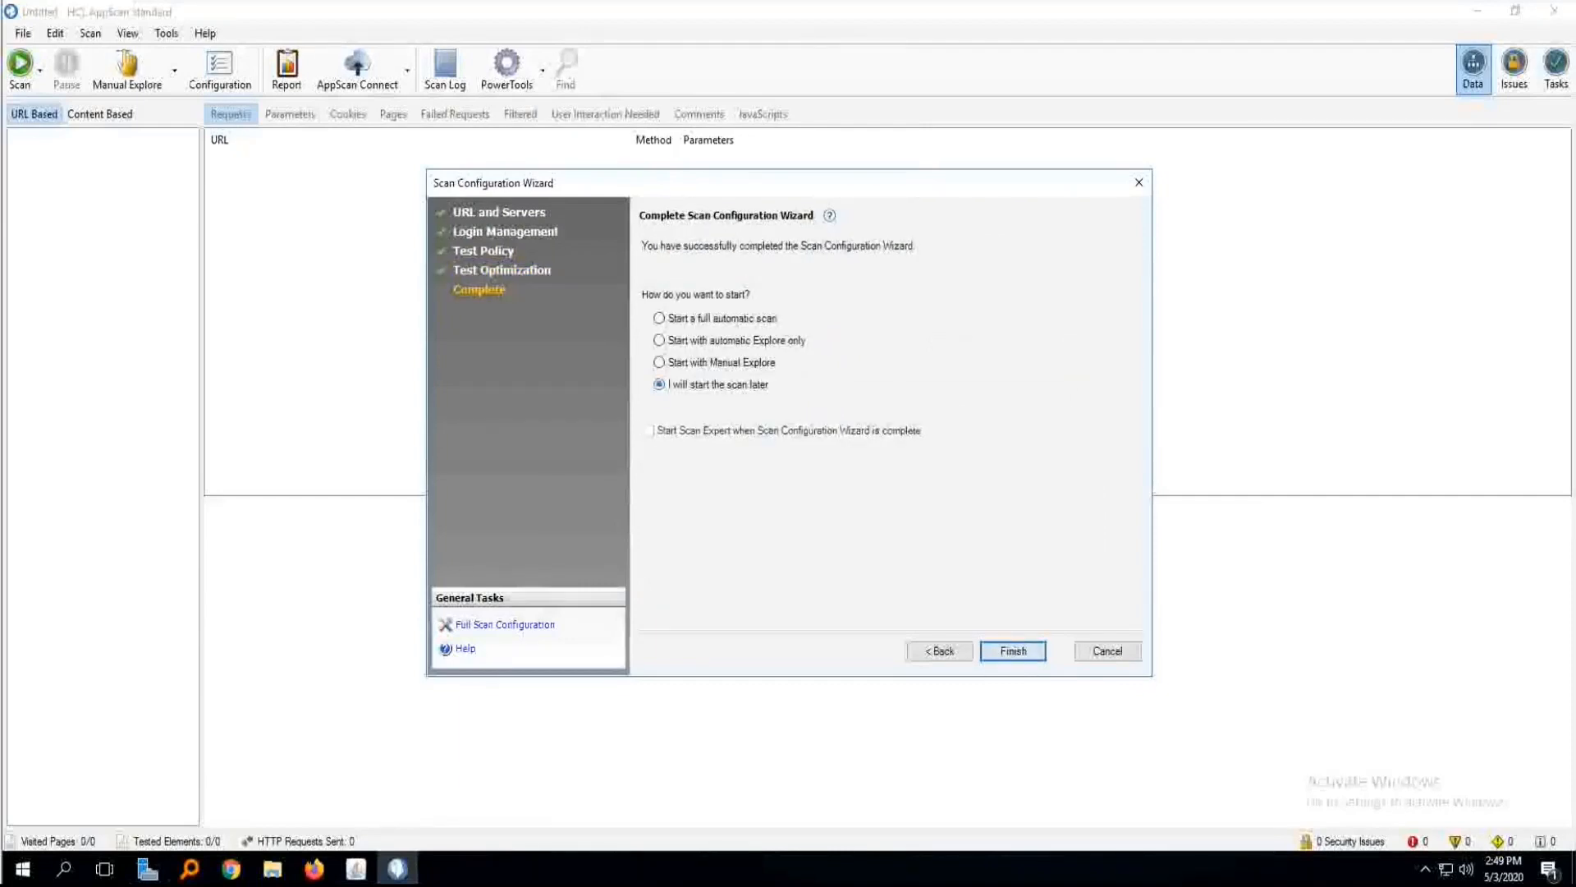
click(1013, 651)
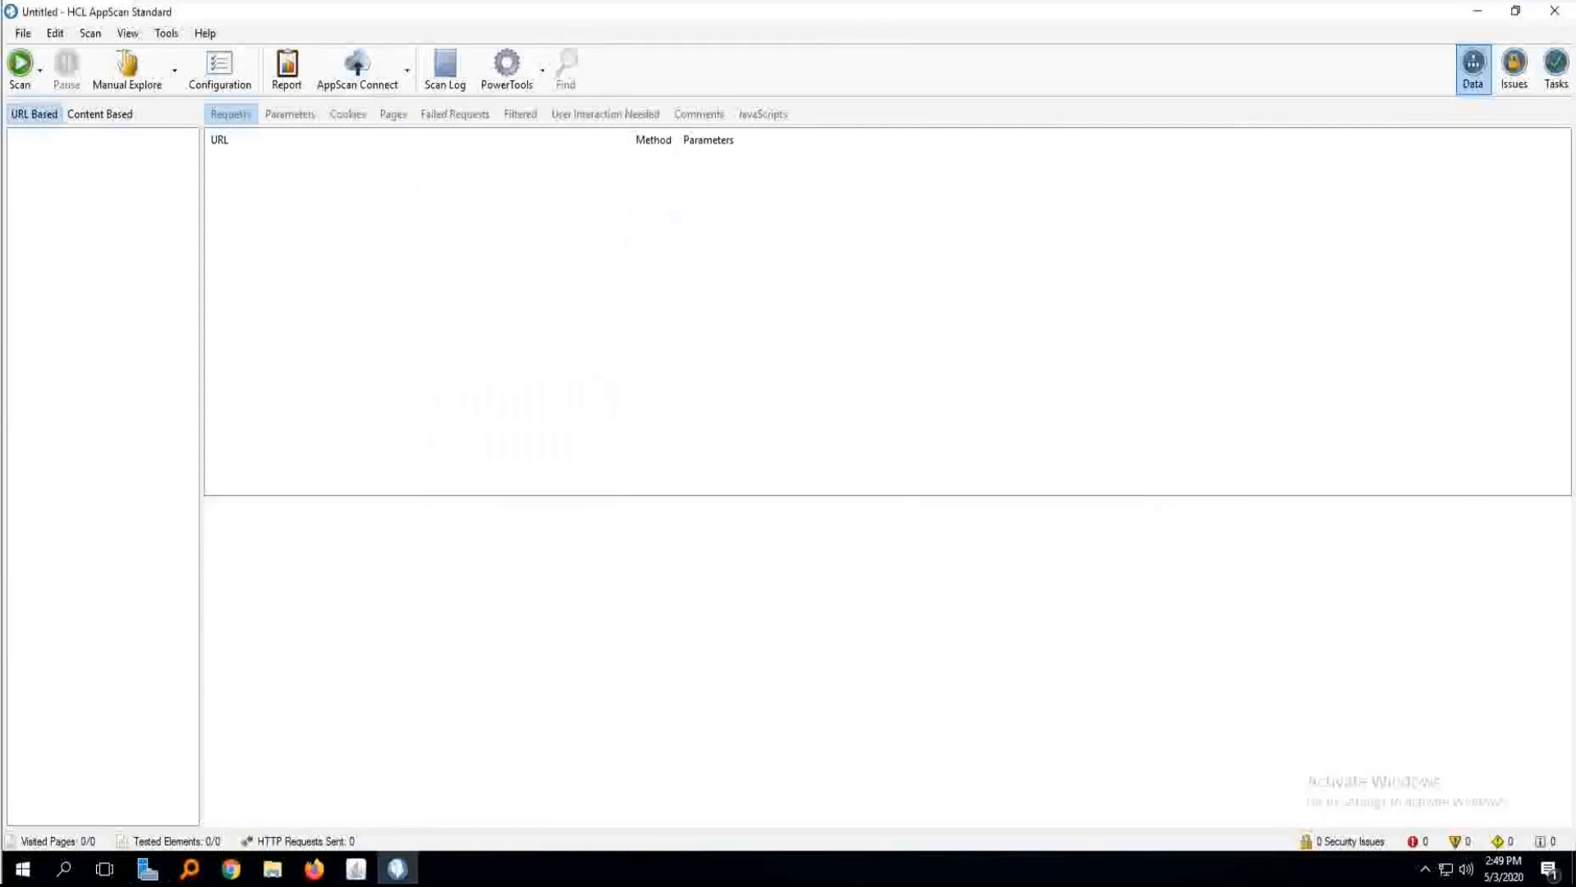
Open the recent scan altoromutual_local without saving the untitled scan.
click(23, 33)
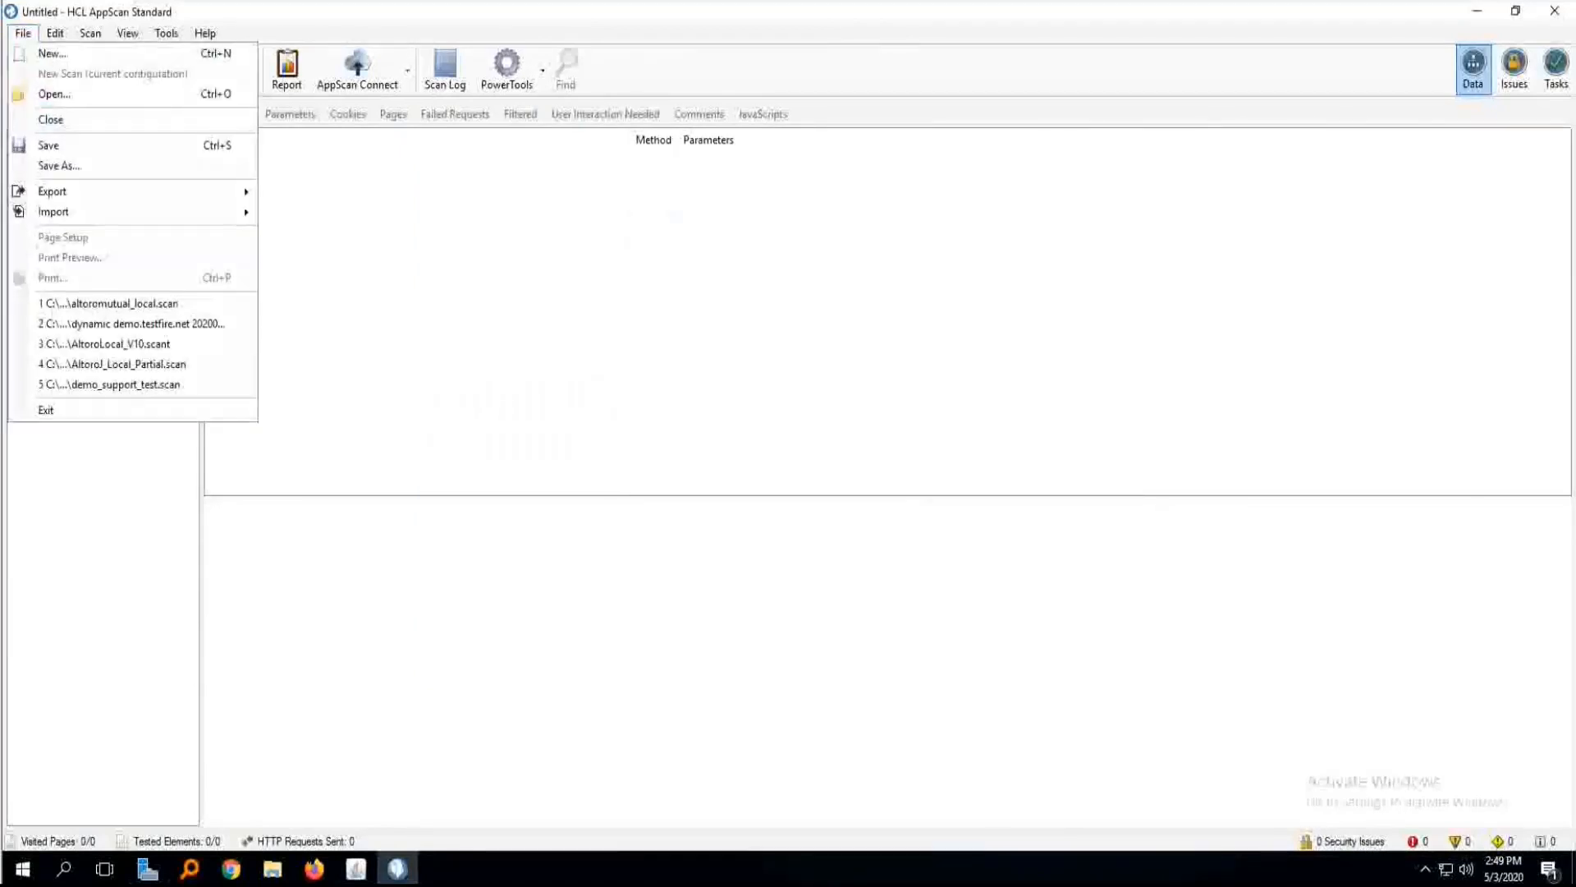
click(37, 52)
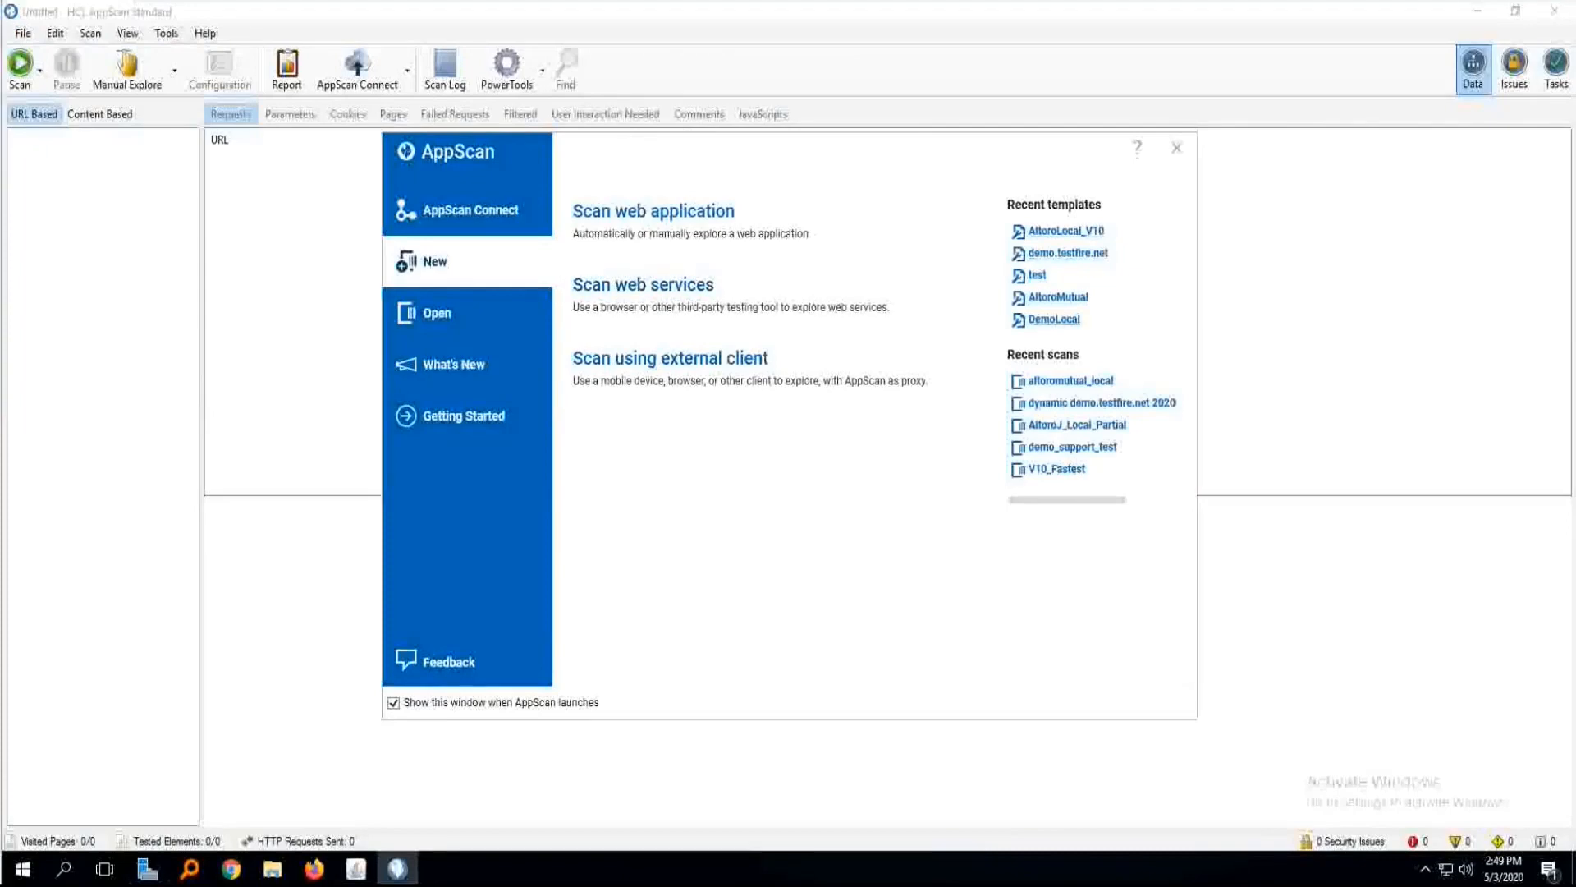
click(1070, 380)
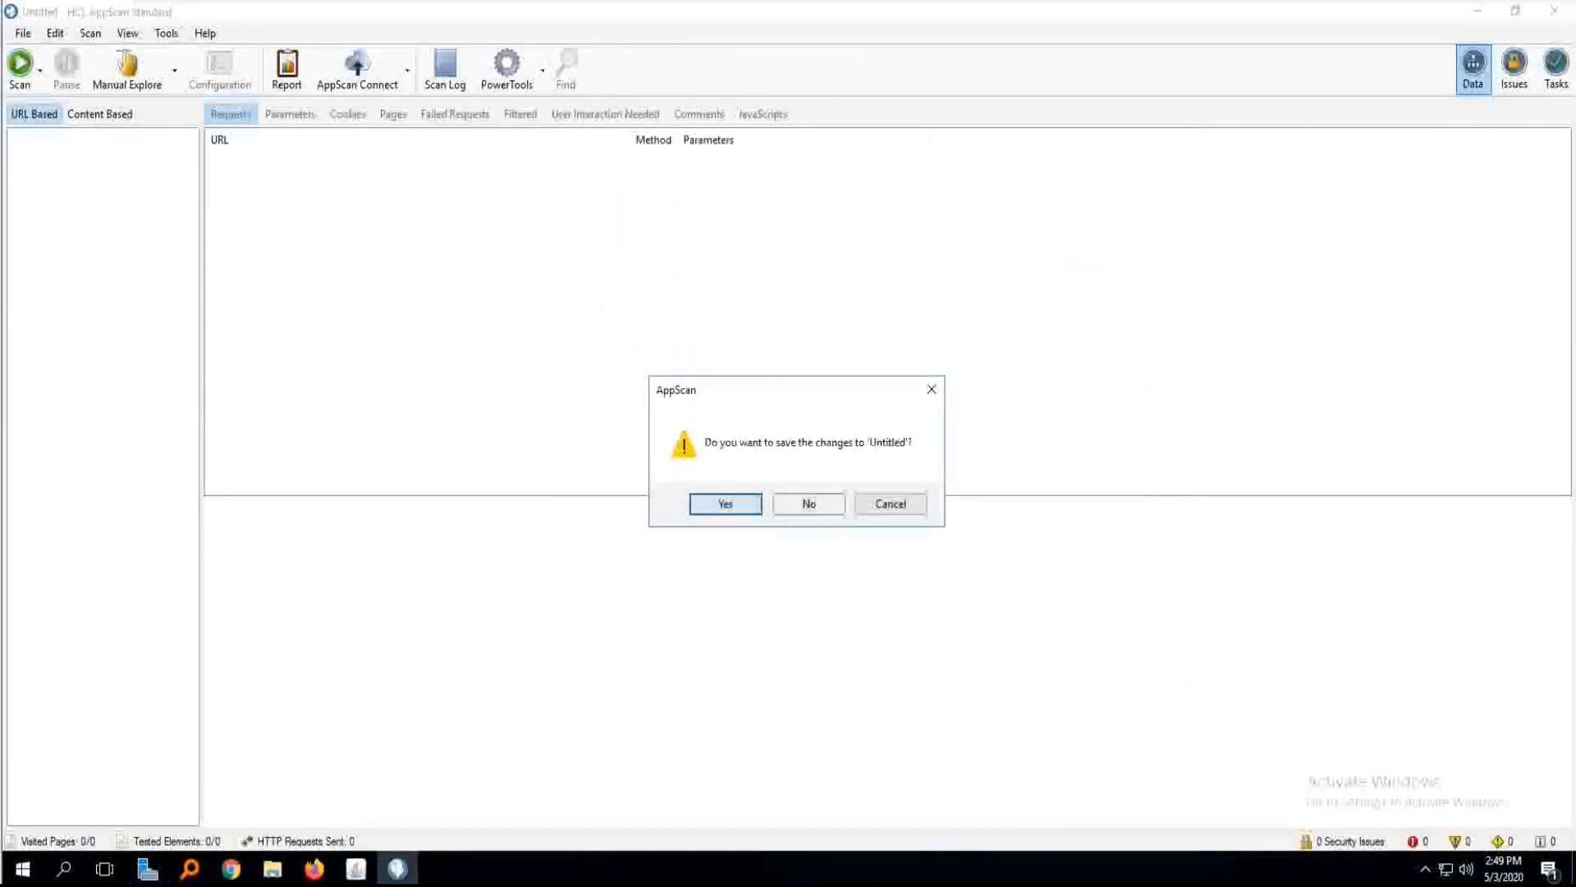
click(809, 504)
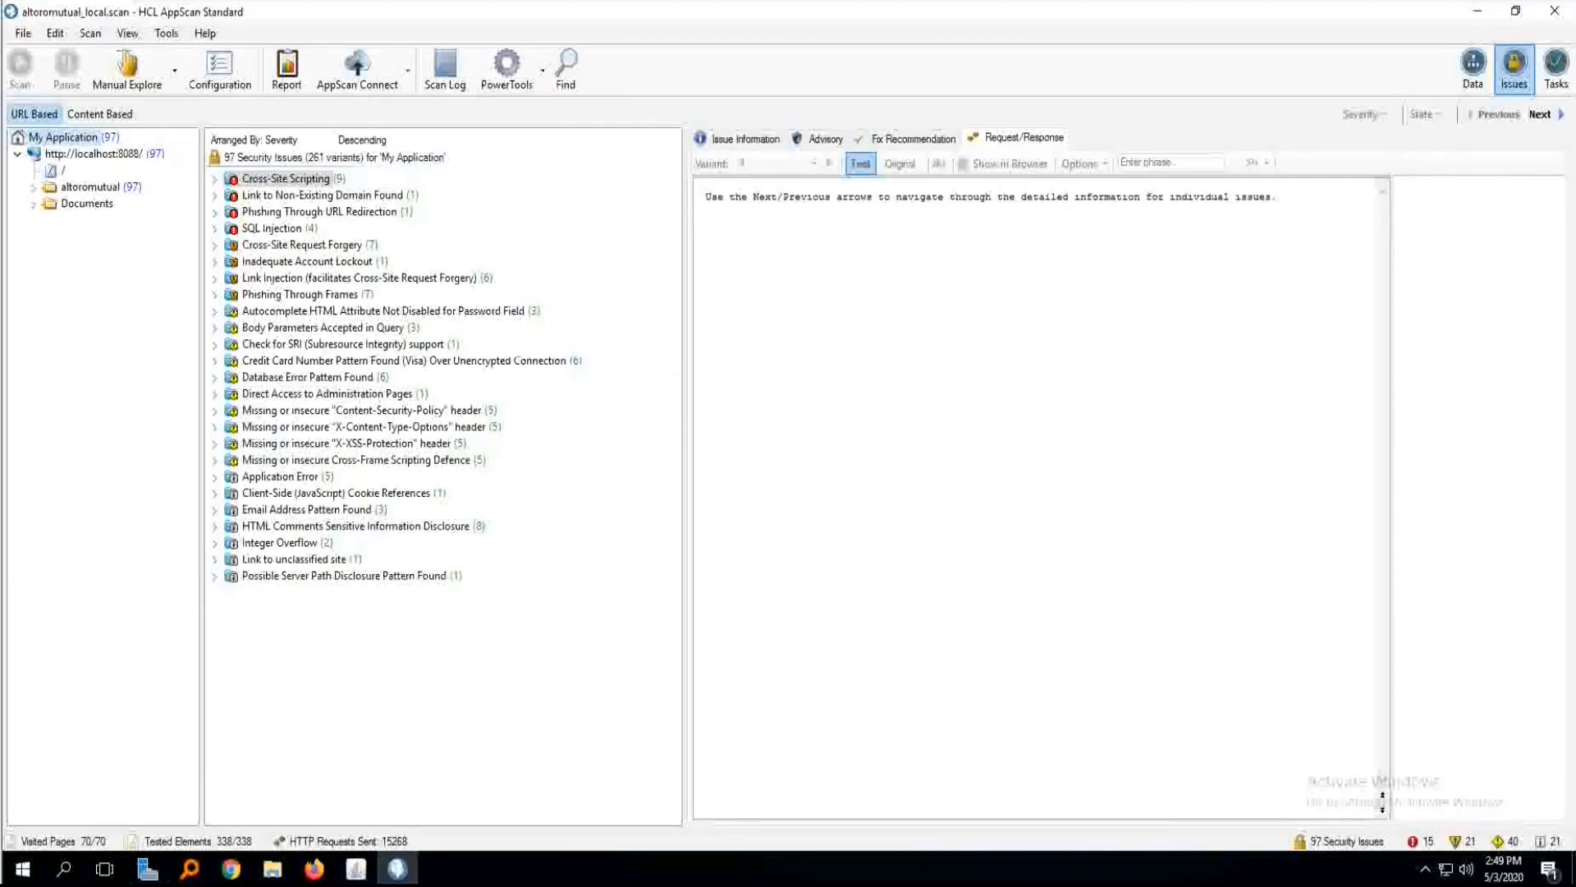
Expand the altoromutual folder, show the application data and view the available actions for disclaimer.htm.
click(33, 188)
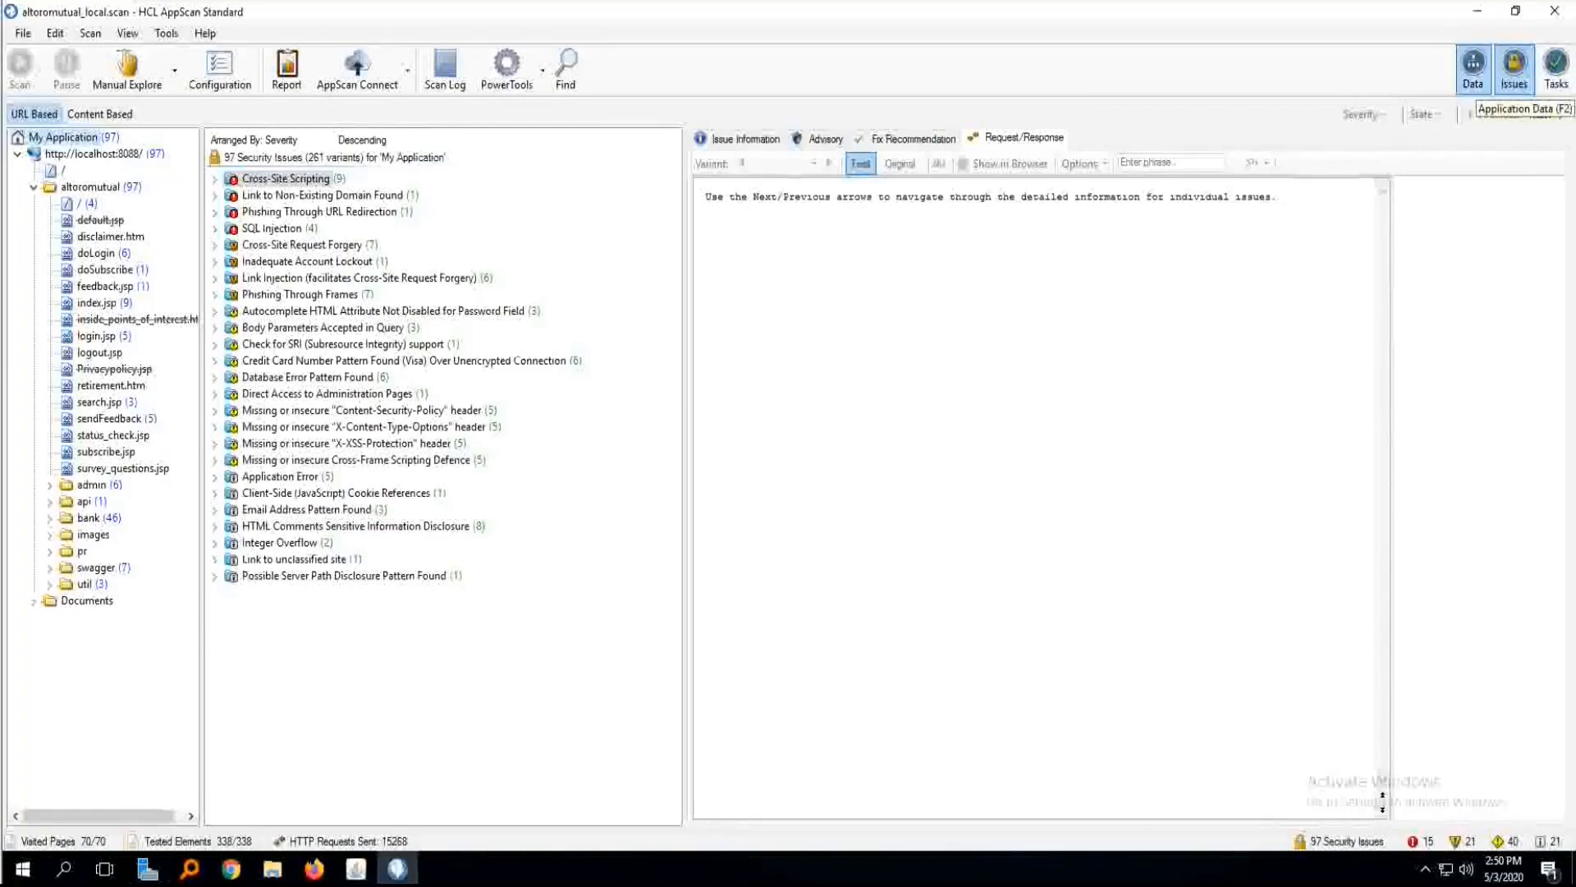
click(1474, 72)
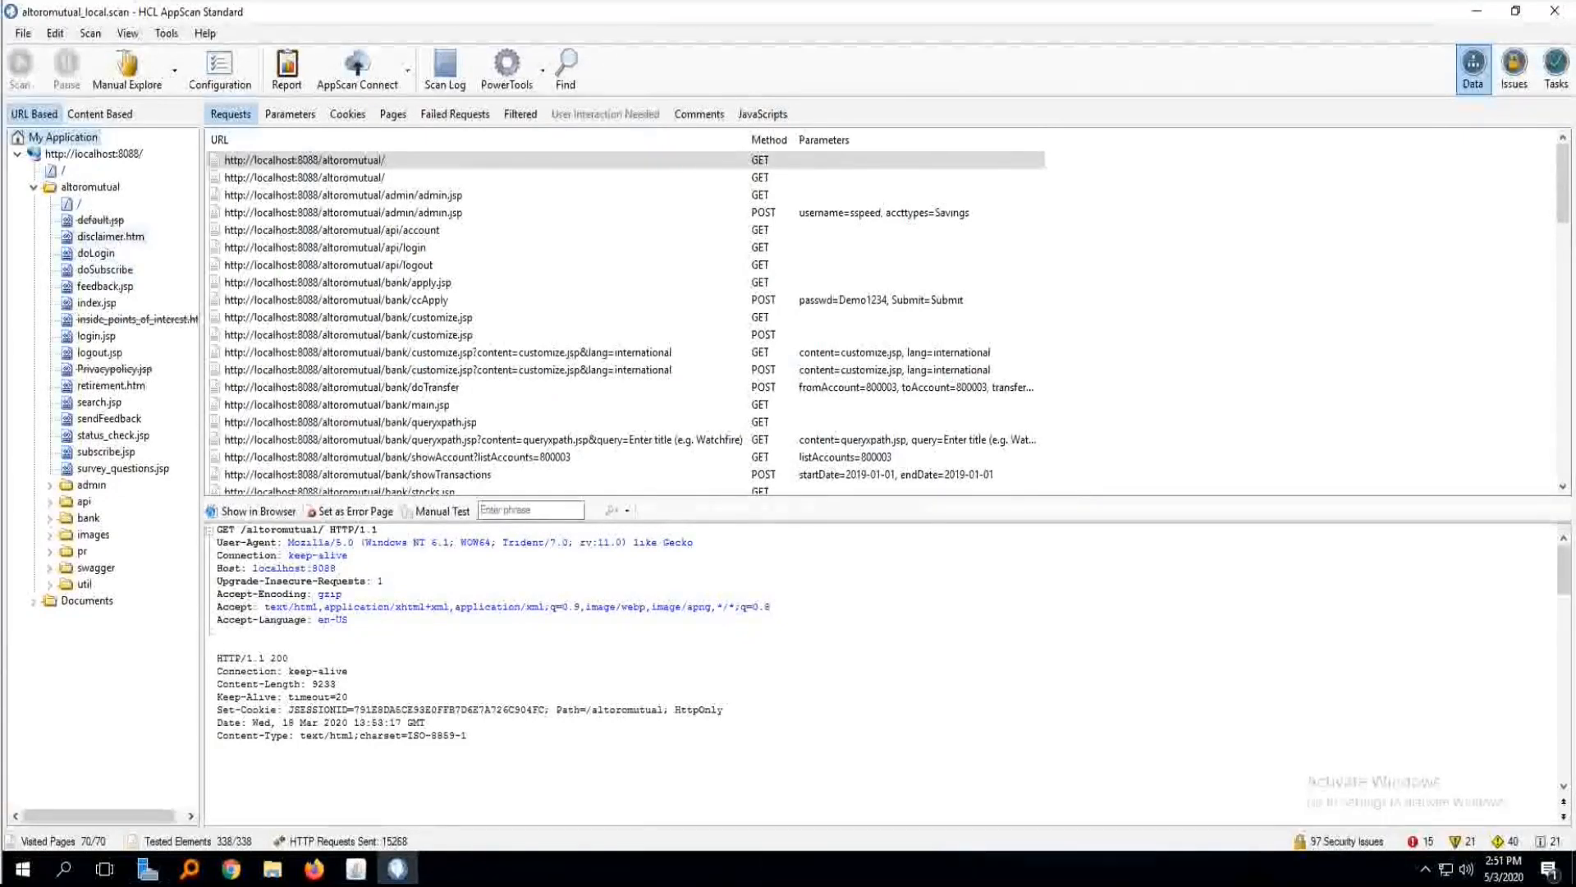
right_click(127, 235)
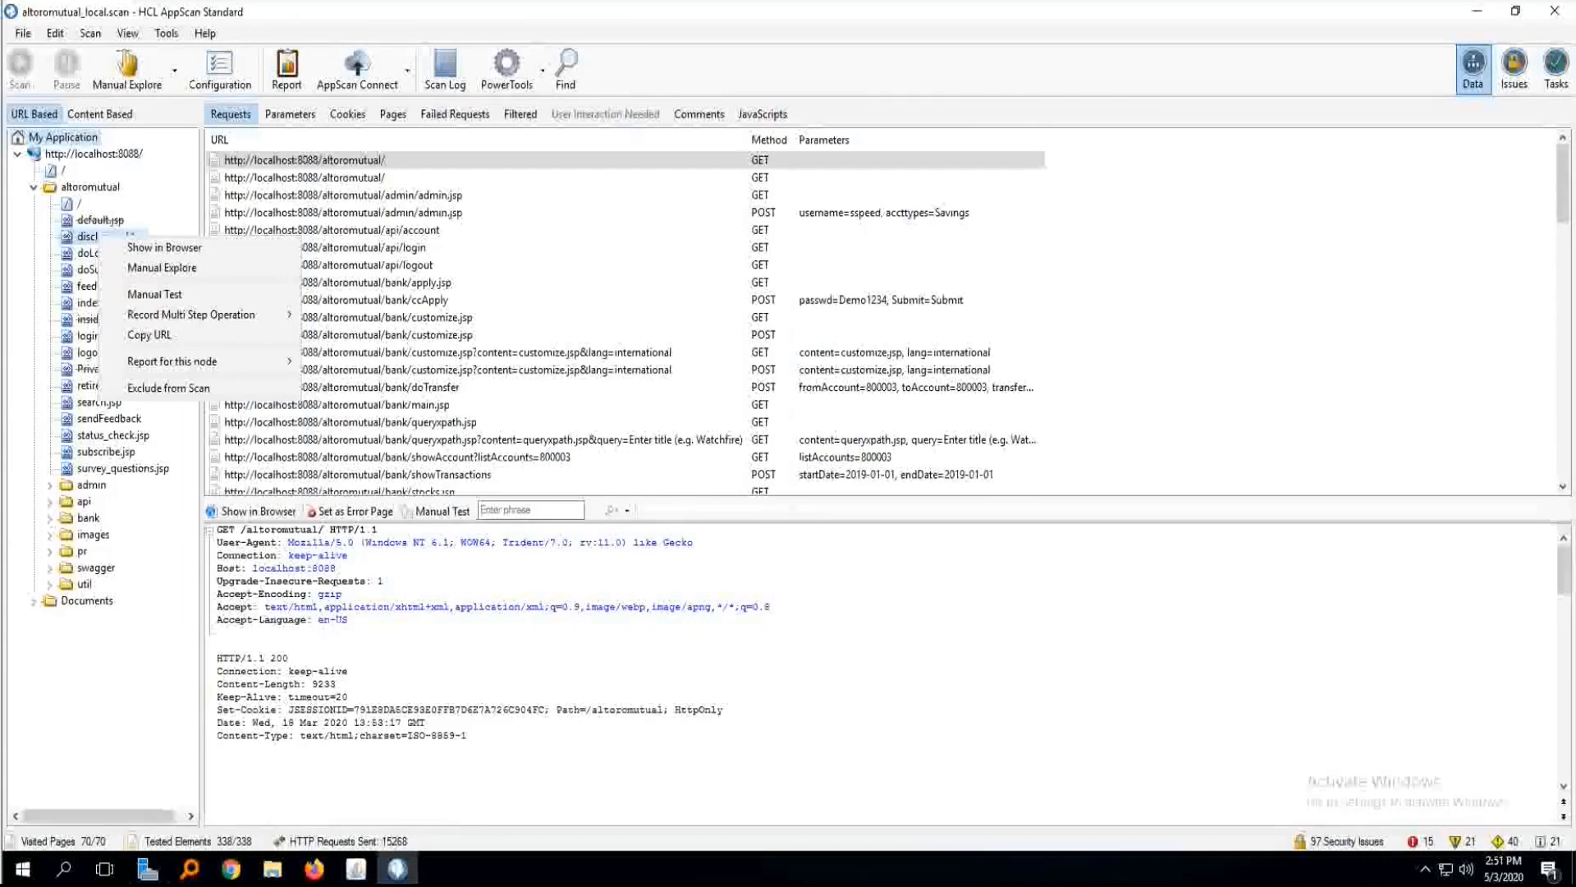
Draft a regular-expression path exclusion of .*delete.* in the scan configuration and discard it.
click(220, 70)
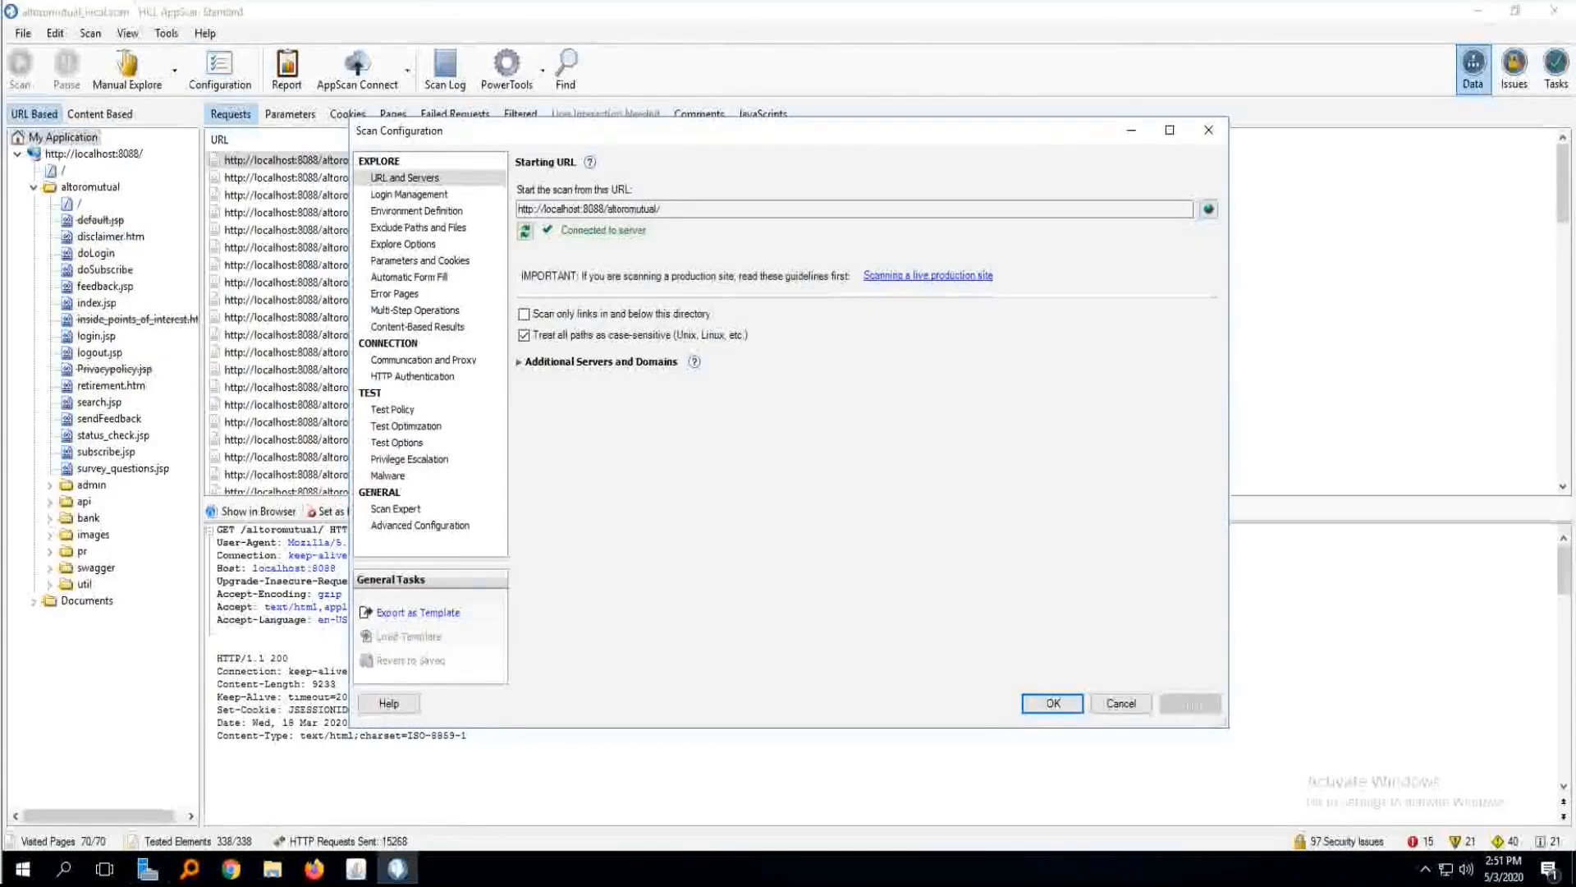
click(418, 227)
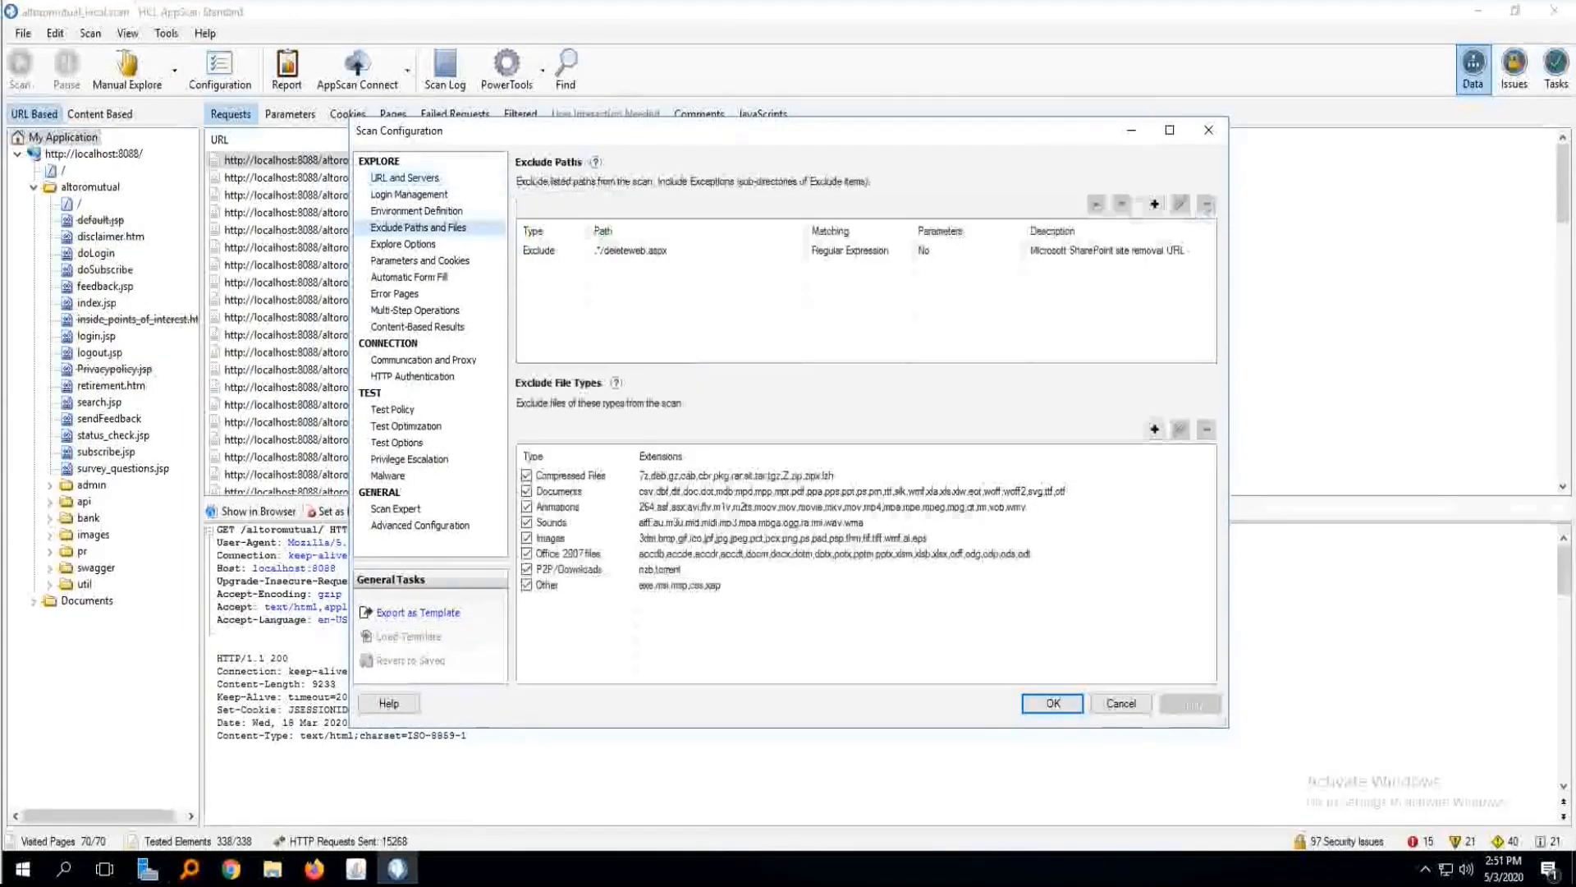
click(1155, 205)
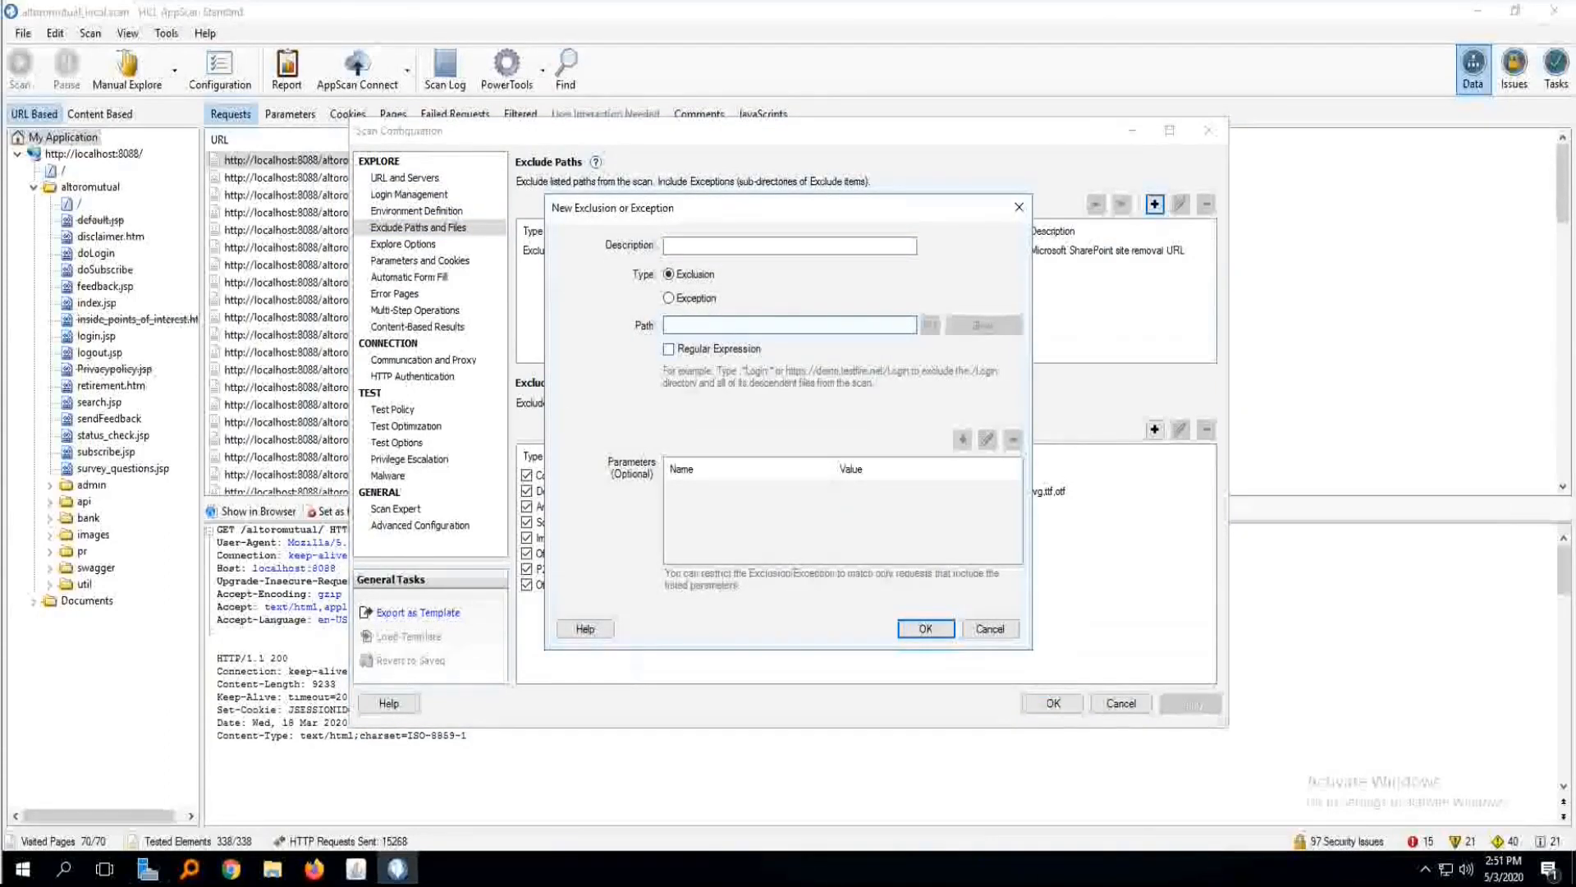
click(669, 349)
click(739, 325)
text(.)
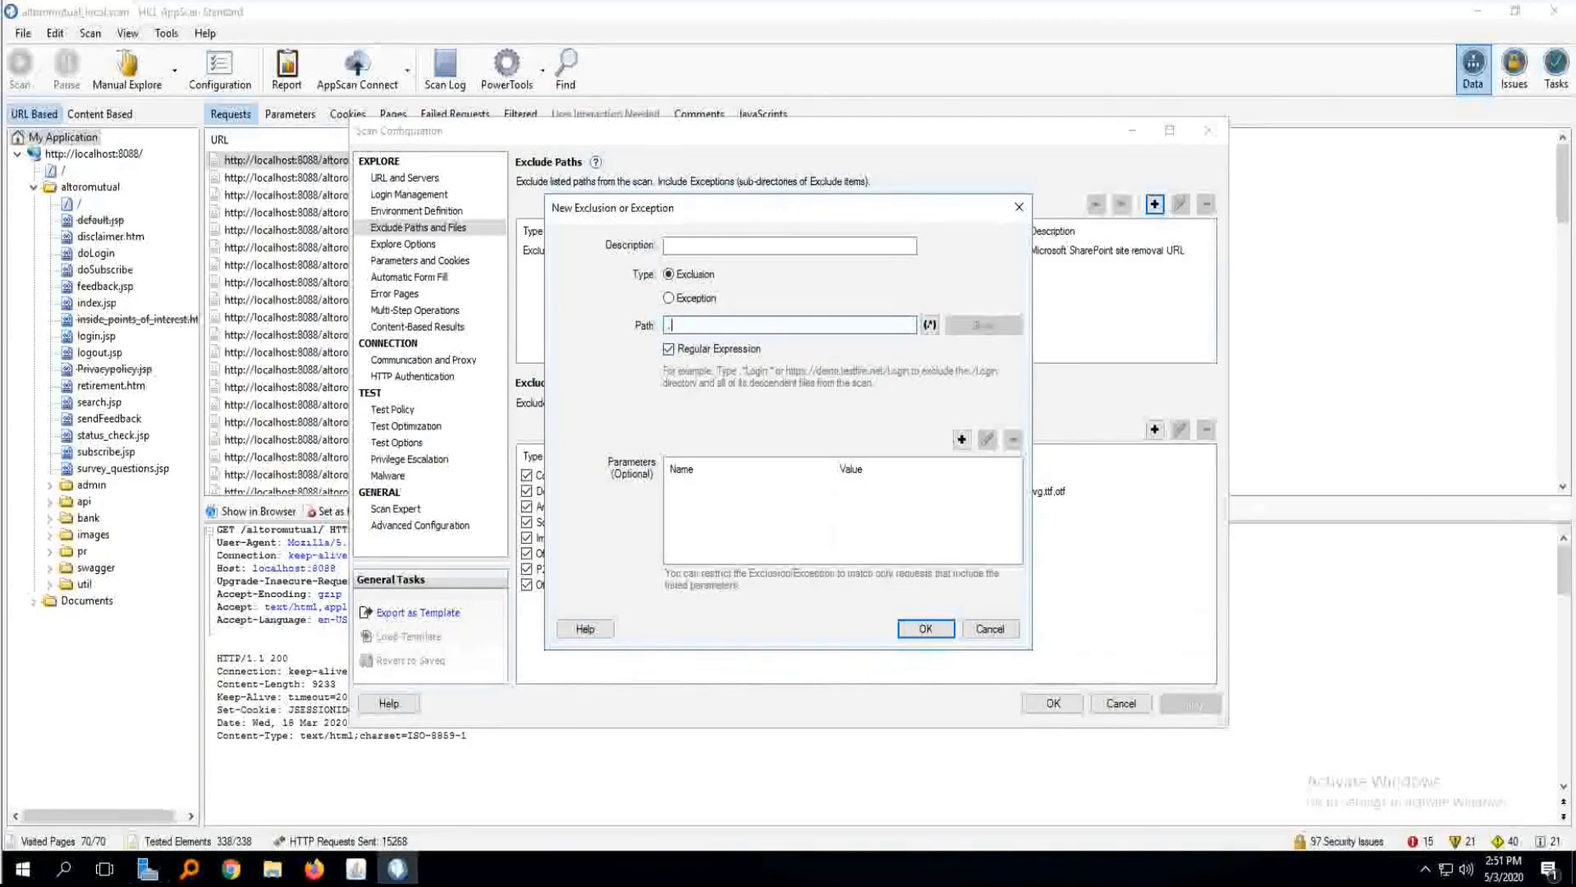
text(*delete.*)
click(990, 628)
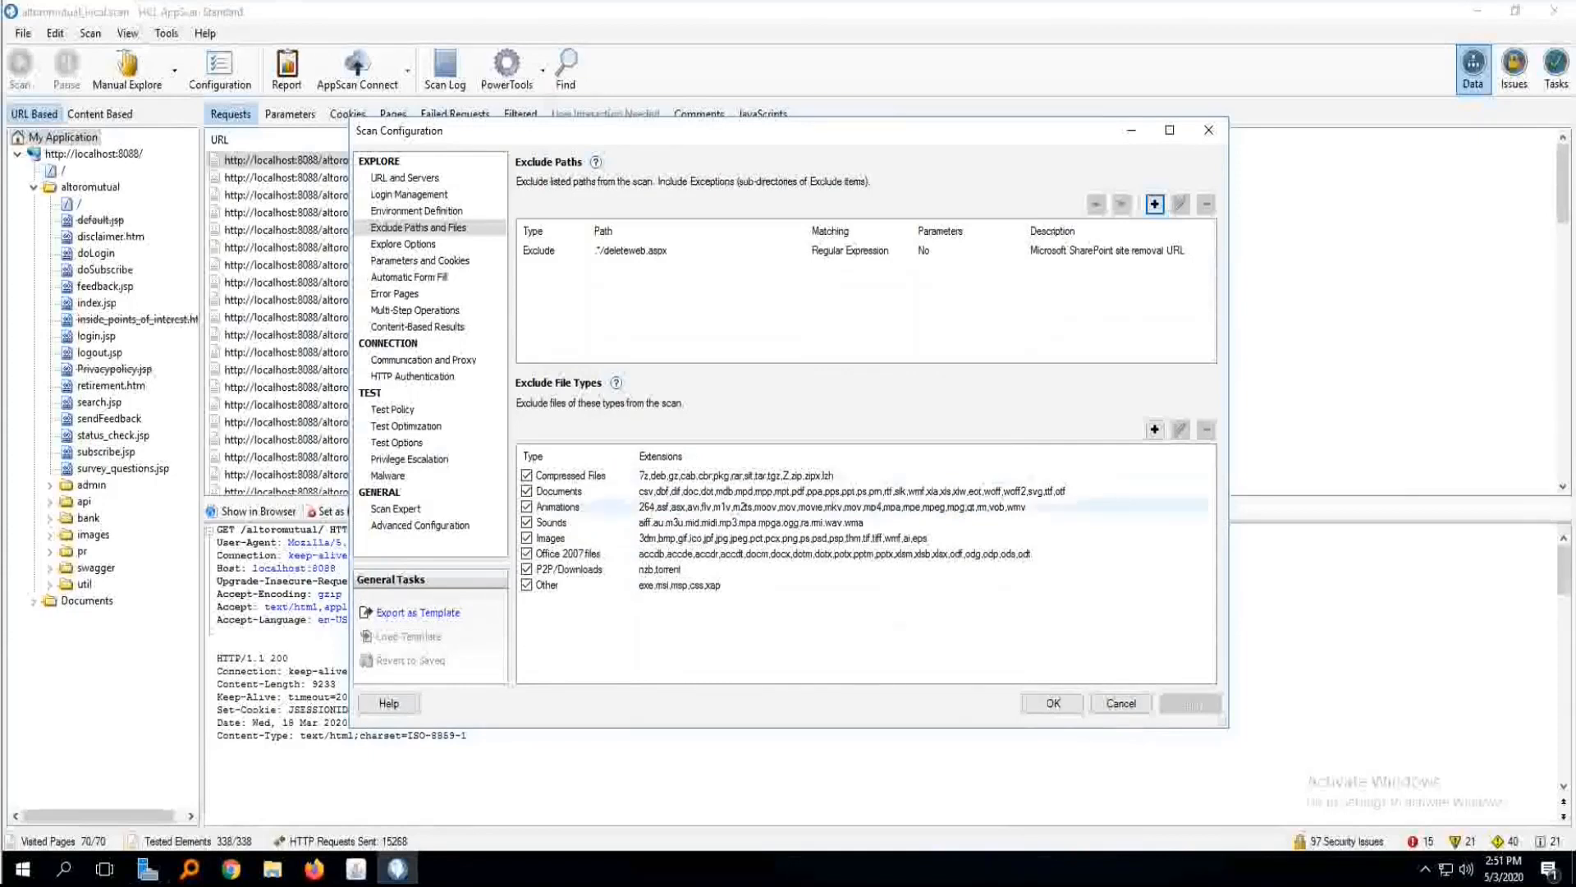
click(1120, 703)
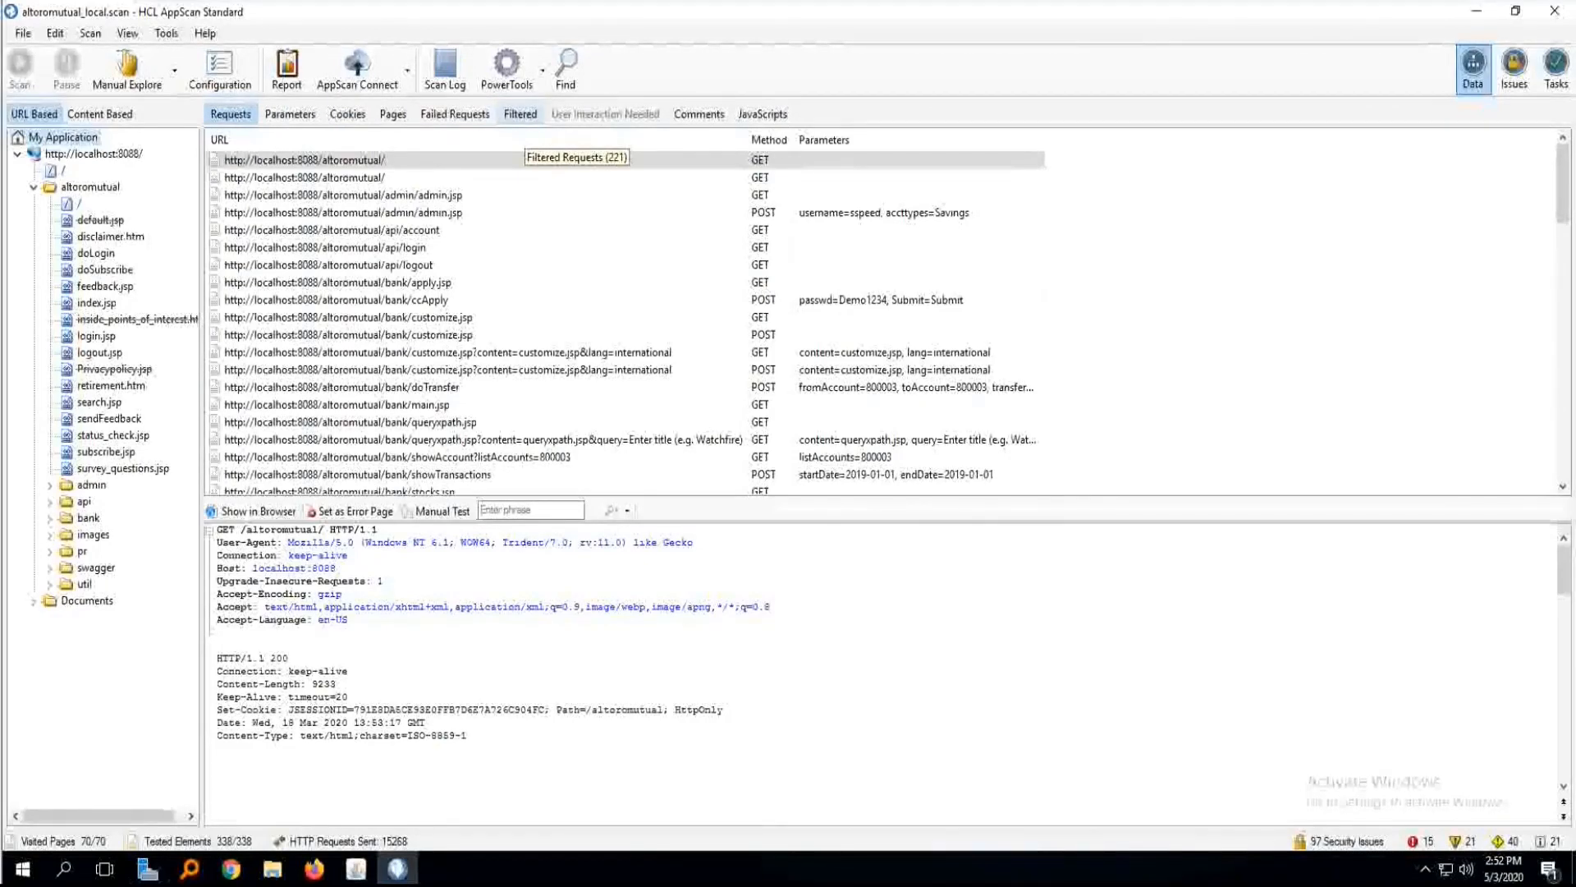
Examine the filtered requests and their filter types from the end of the list up to the Similar DOM entries.
click(520, 115)
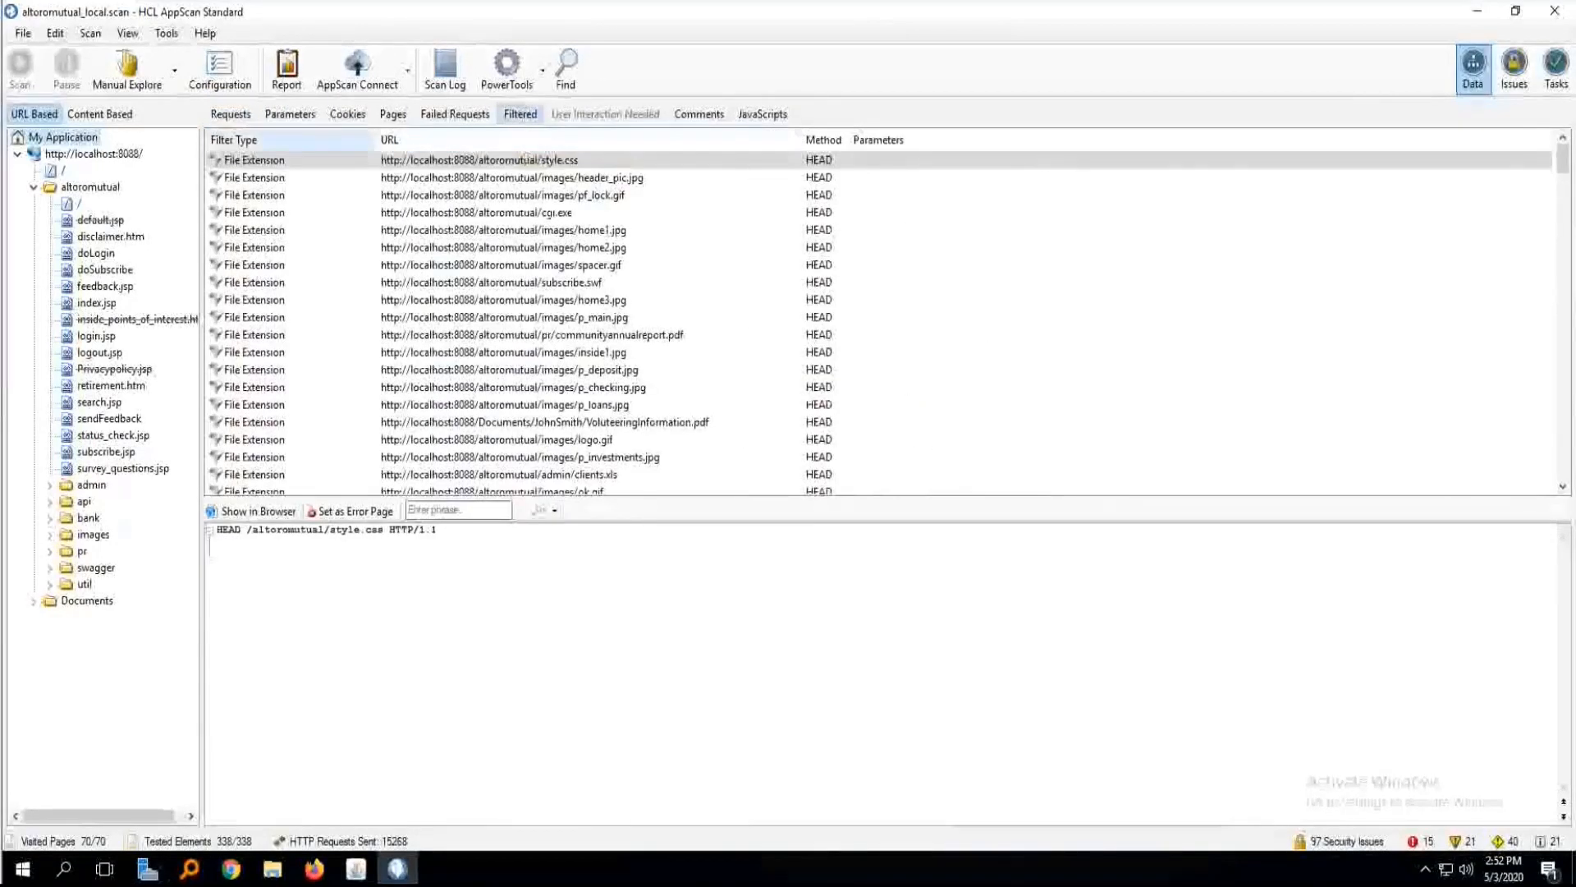
click(312, 160)
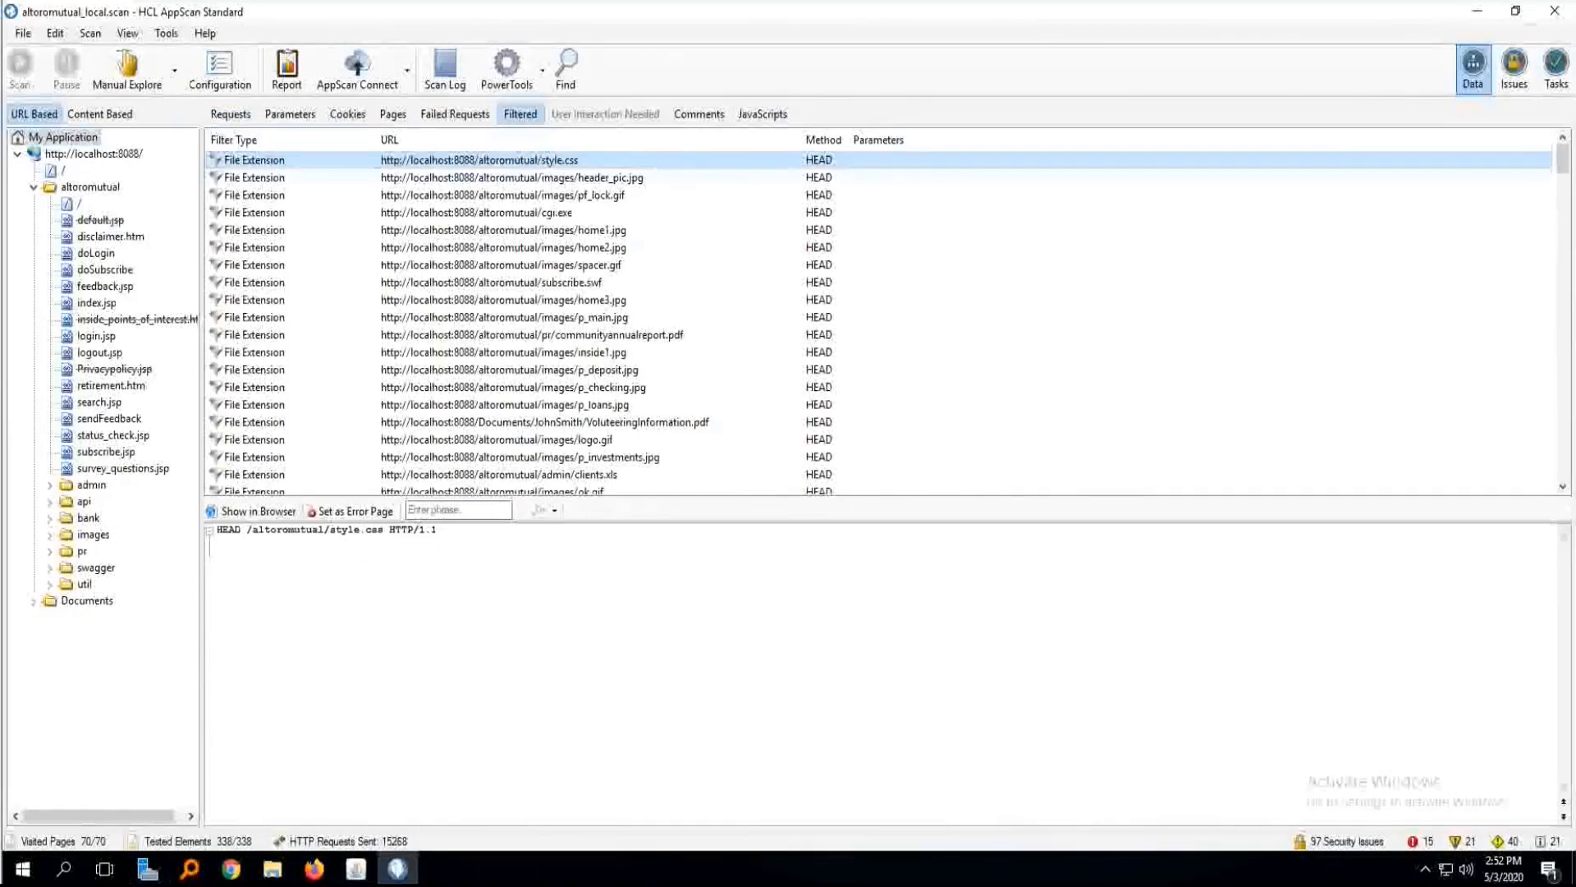
key(End)
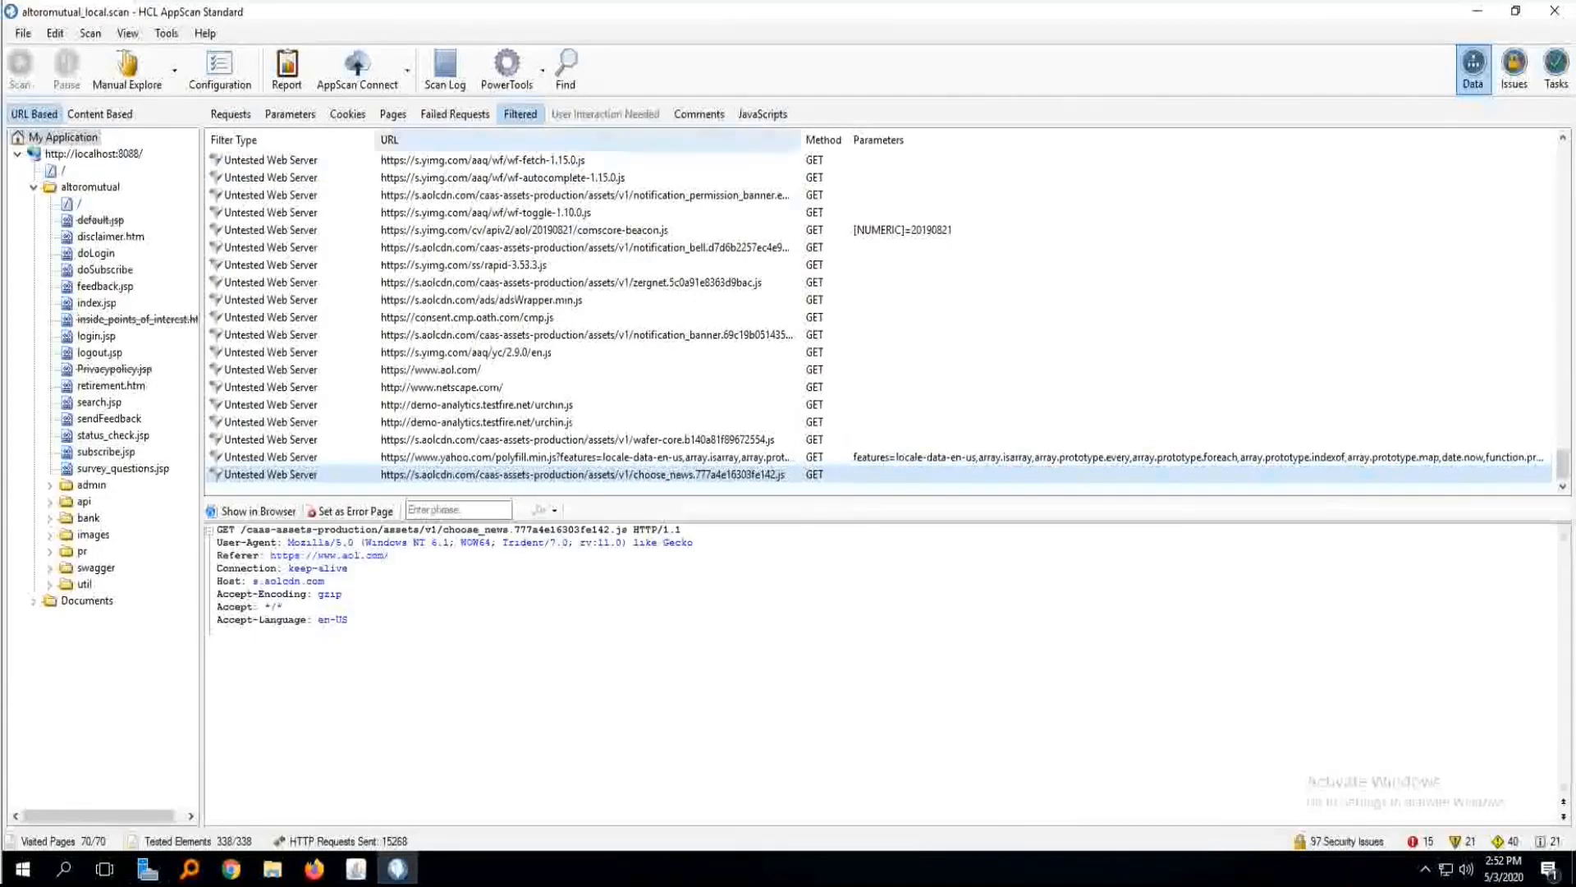
scroll(878, 316, up, 6)
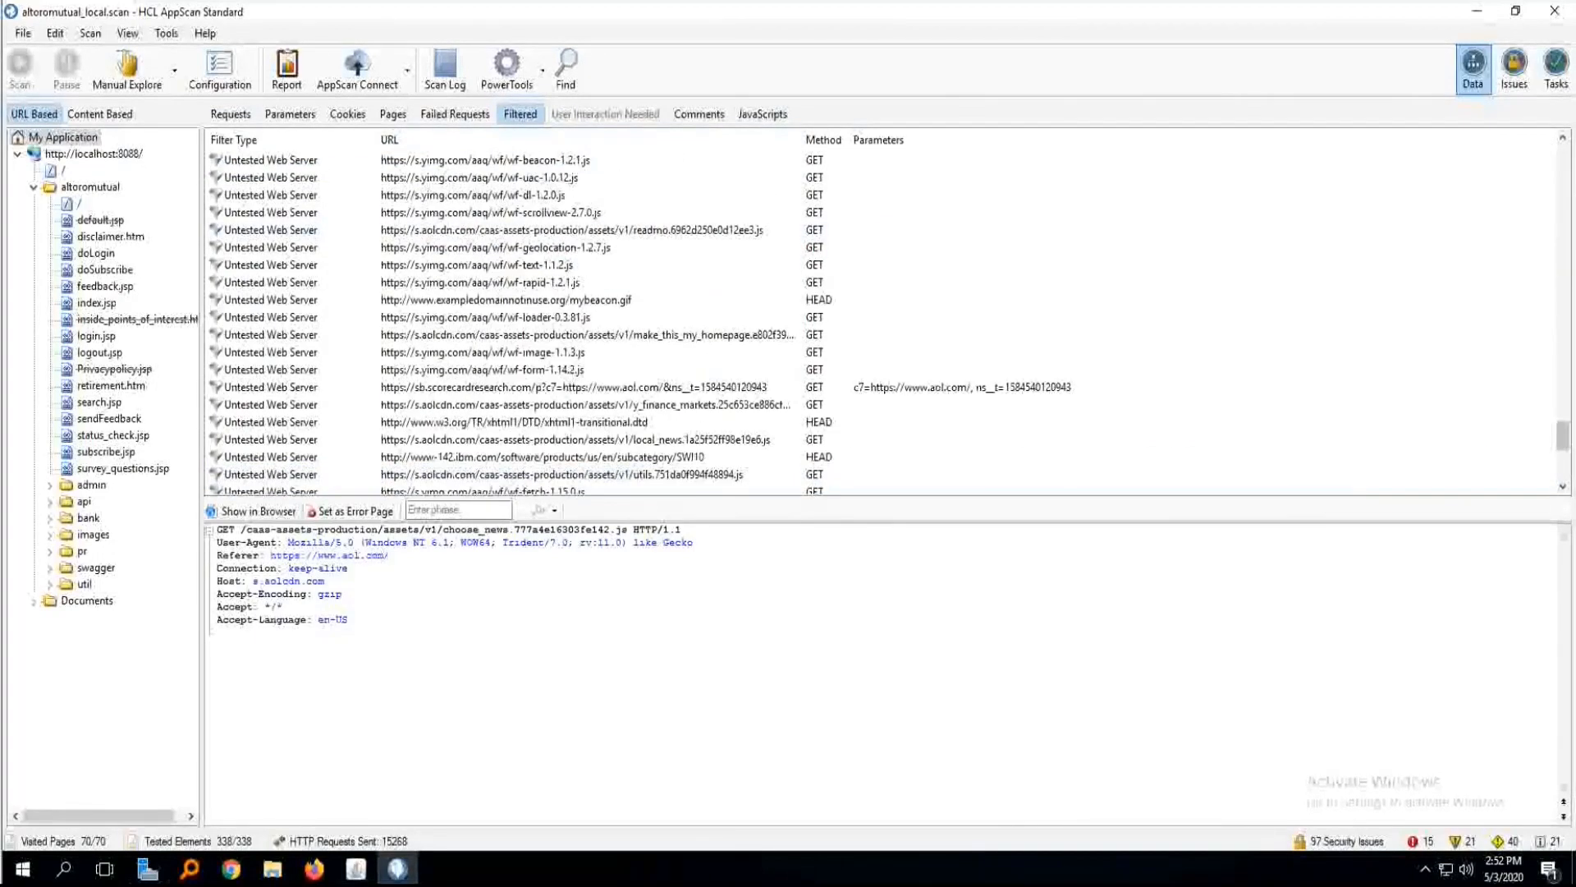
scroll(879, 316, up, 12)
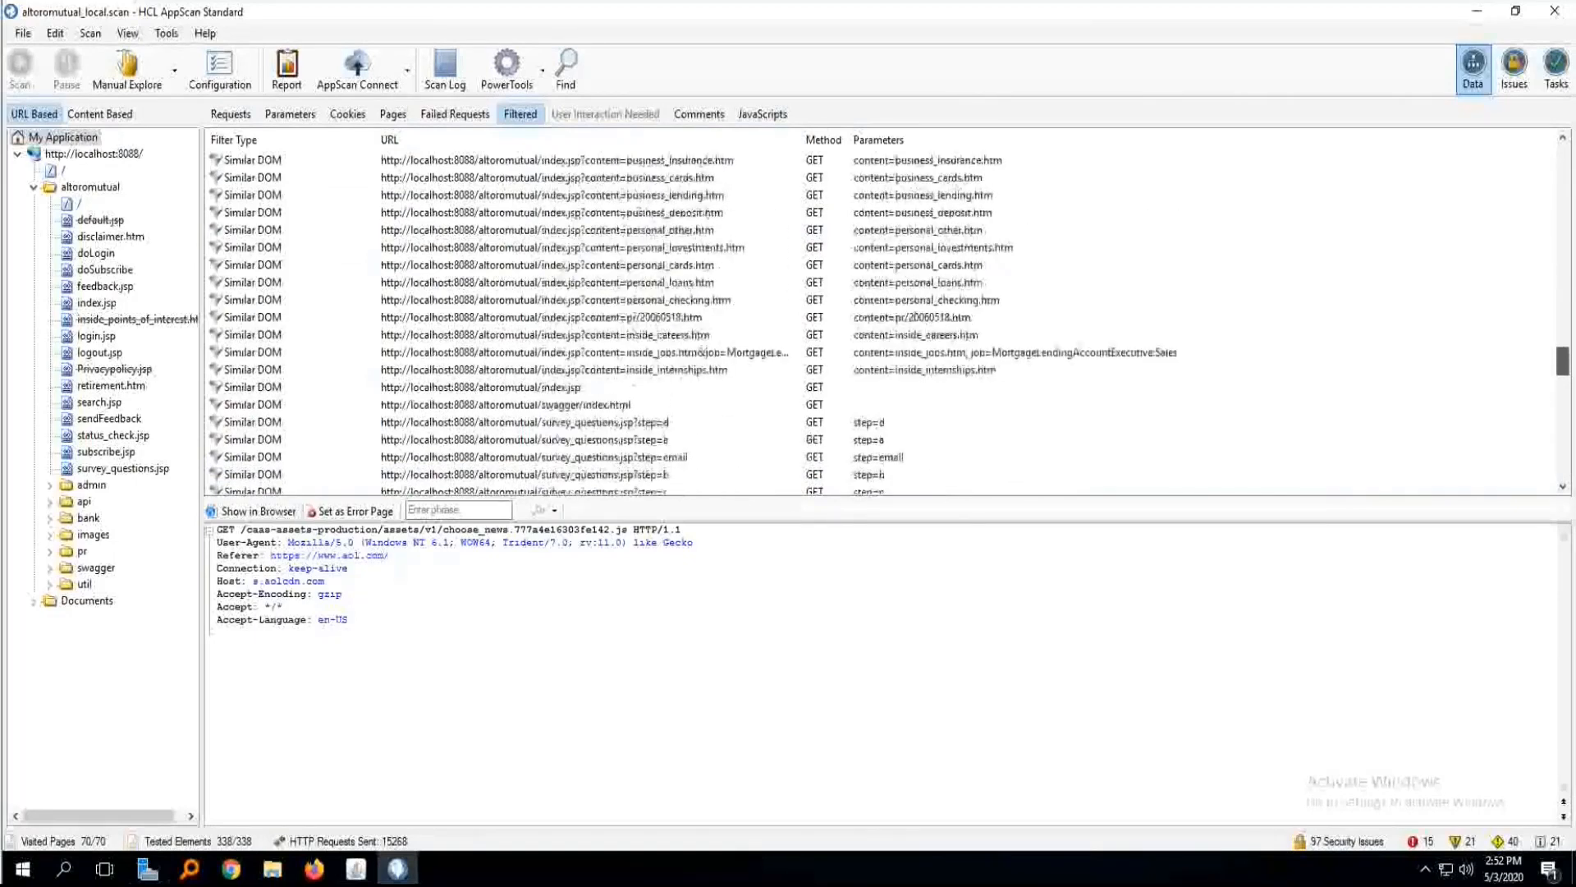
scroll(879, 316, up, 1)
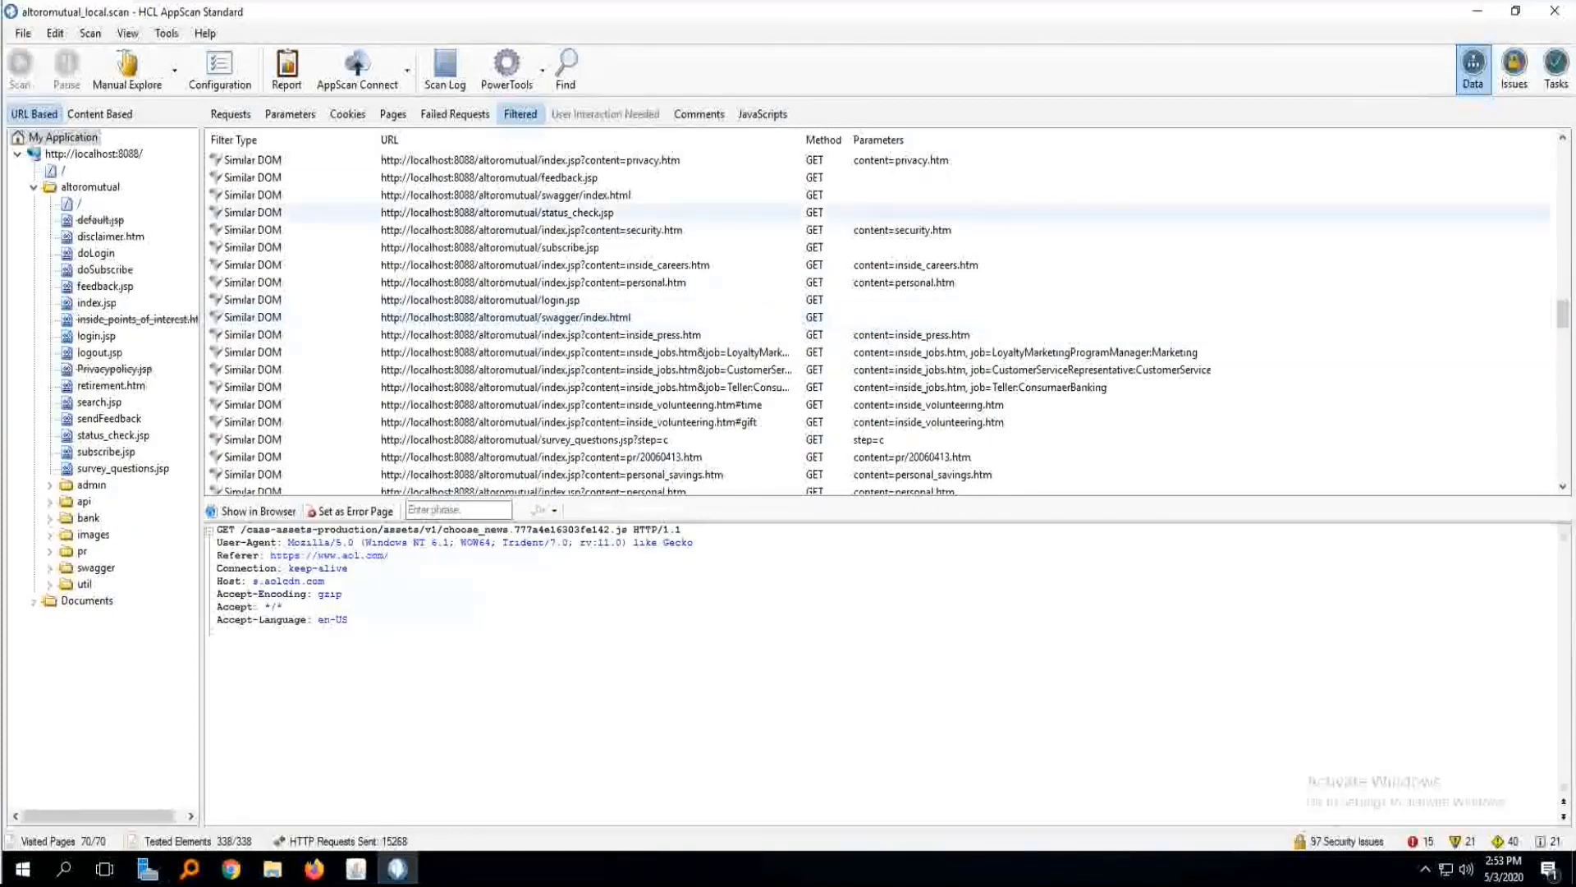
Try DOM filtering set to filter less pages, turn it off with the Redundant Path Limit enabled, and cancel the configuration changes.
click(218, 72)
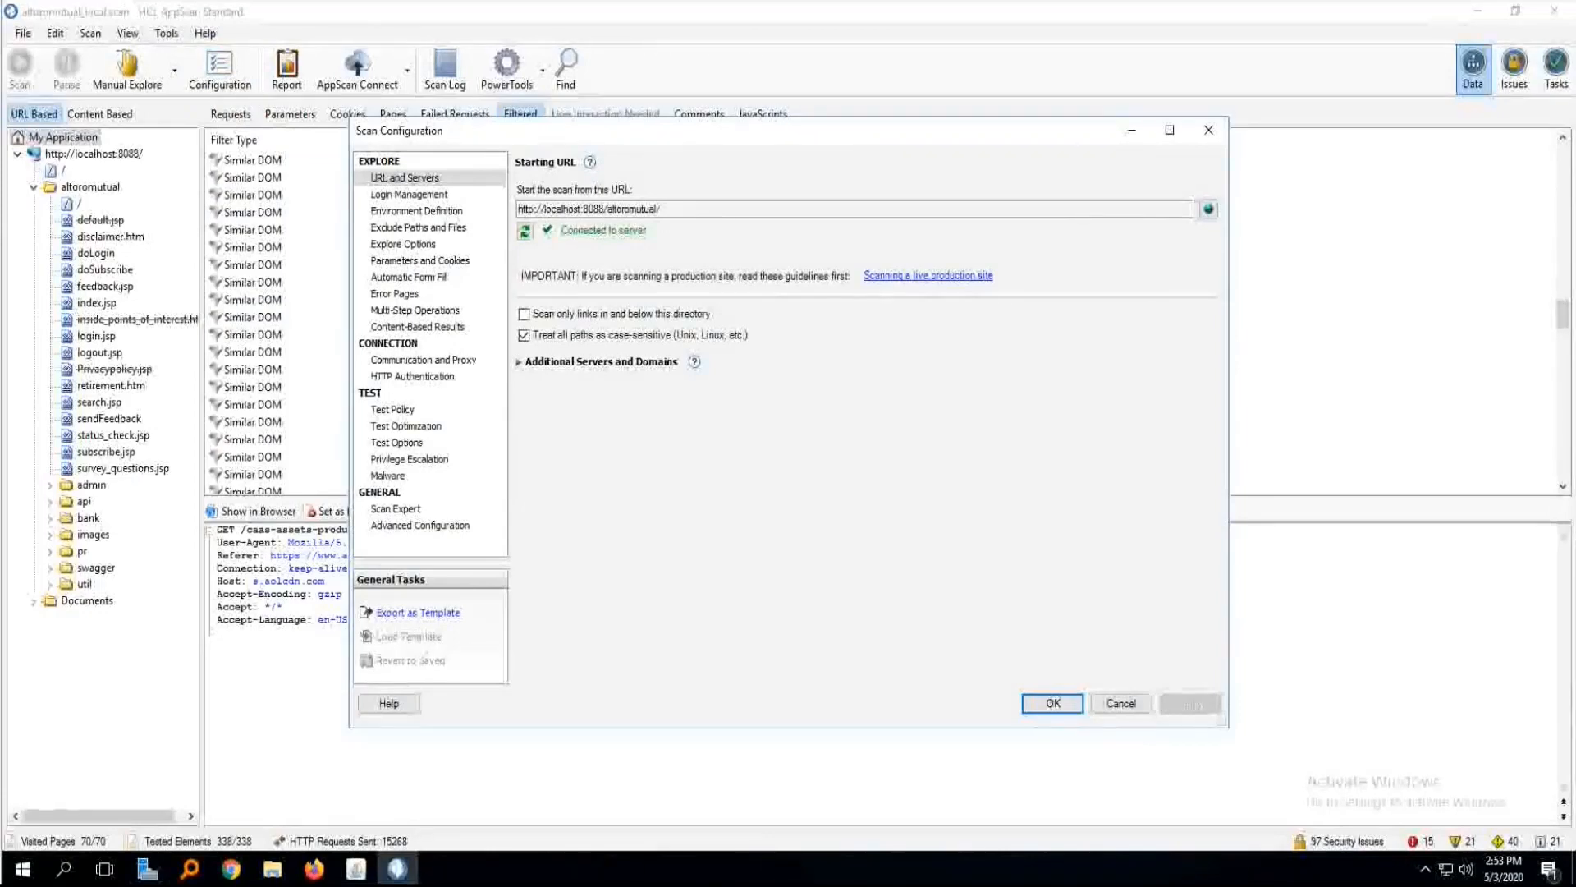
click(403, 244)
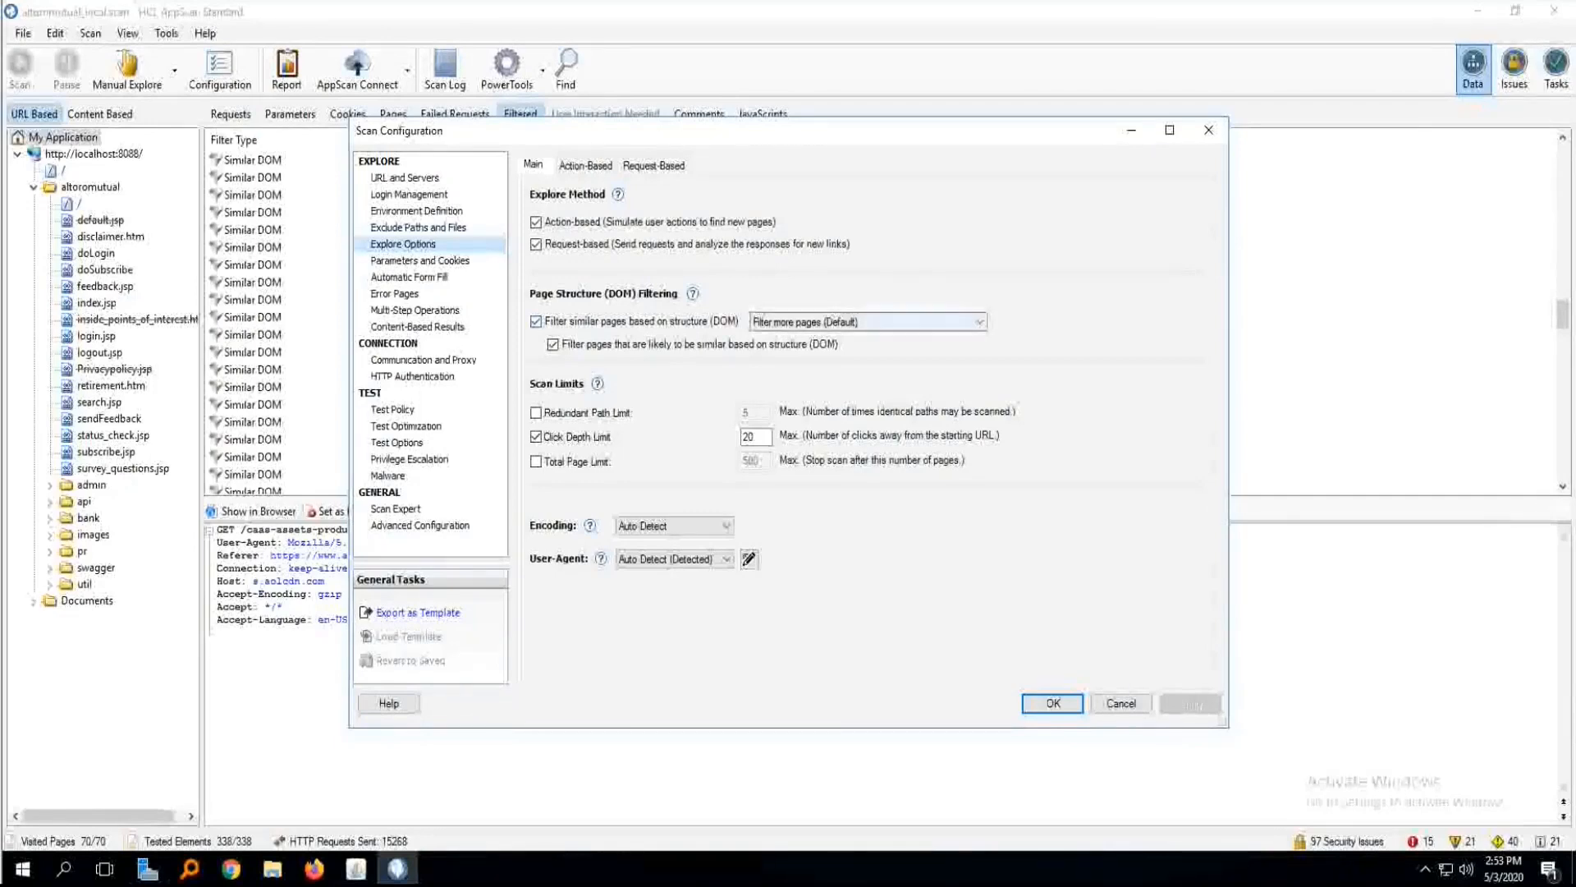
click(868, 322)
click(785, 351)
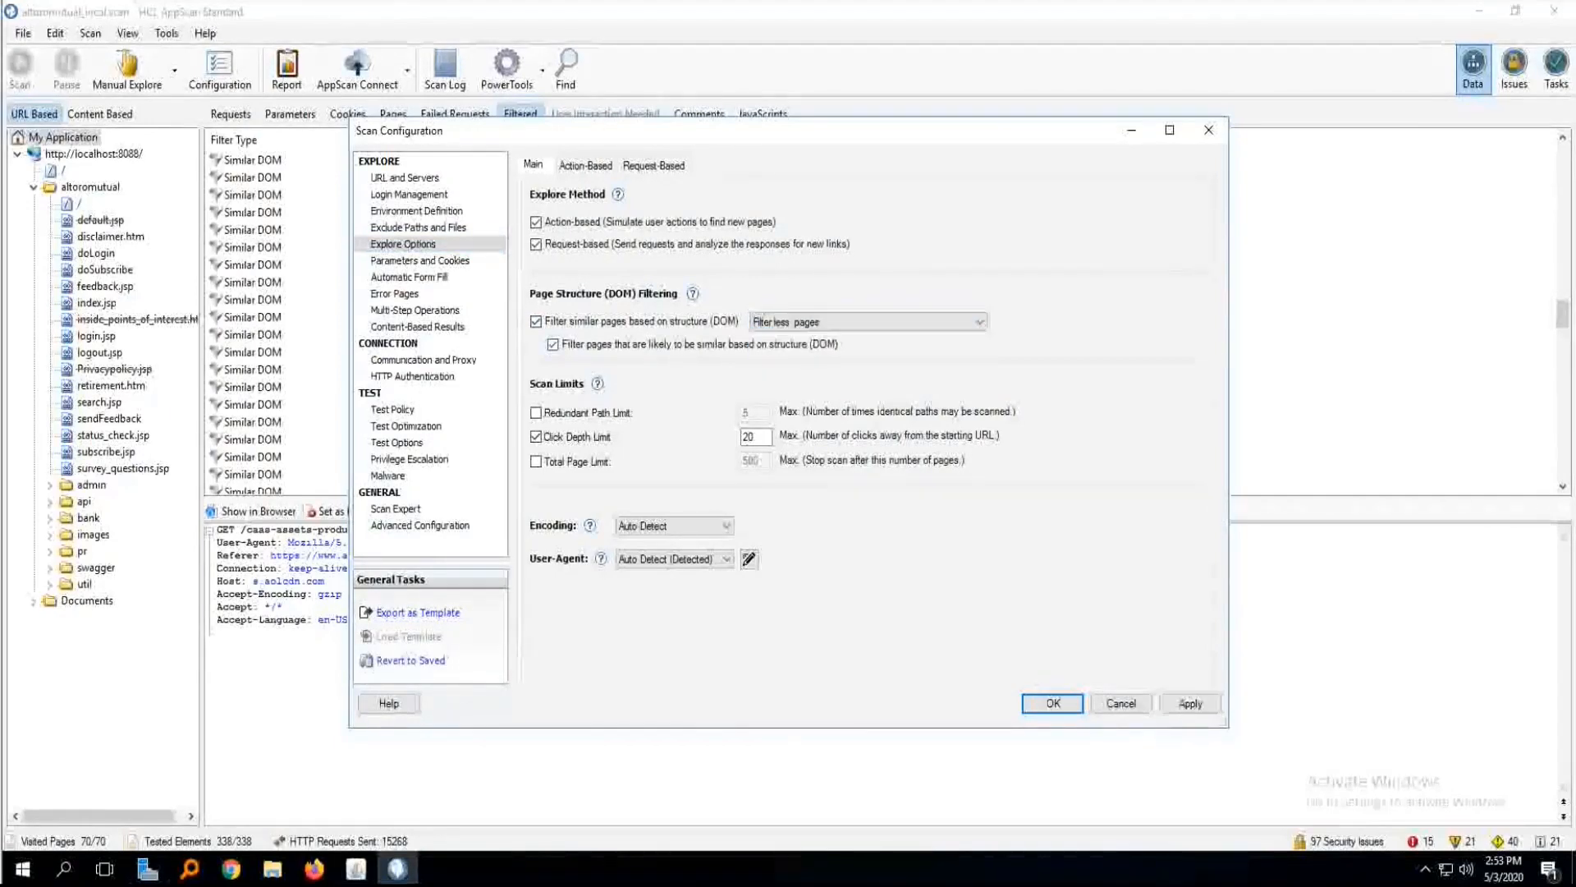
click(536, 322)
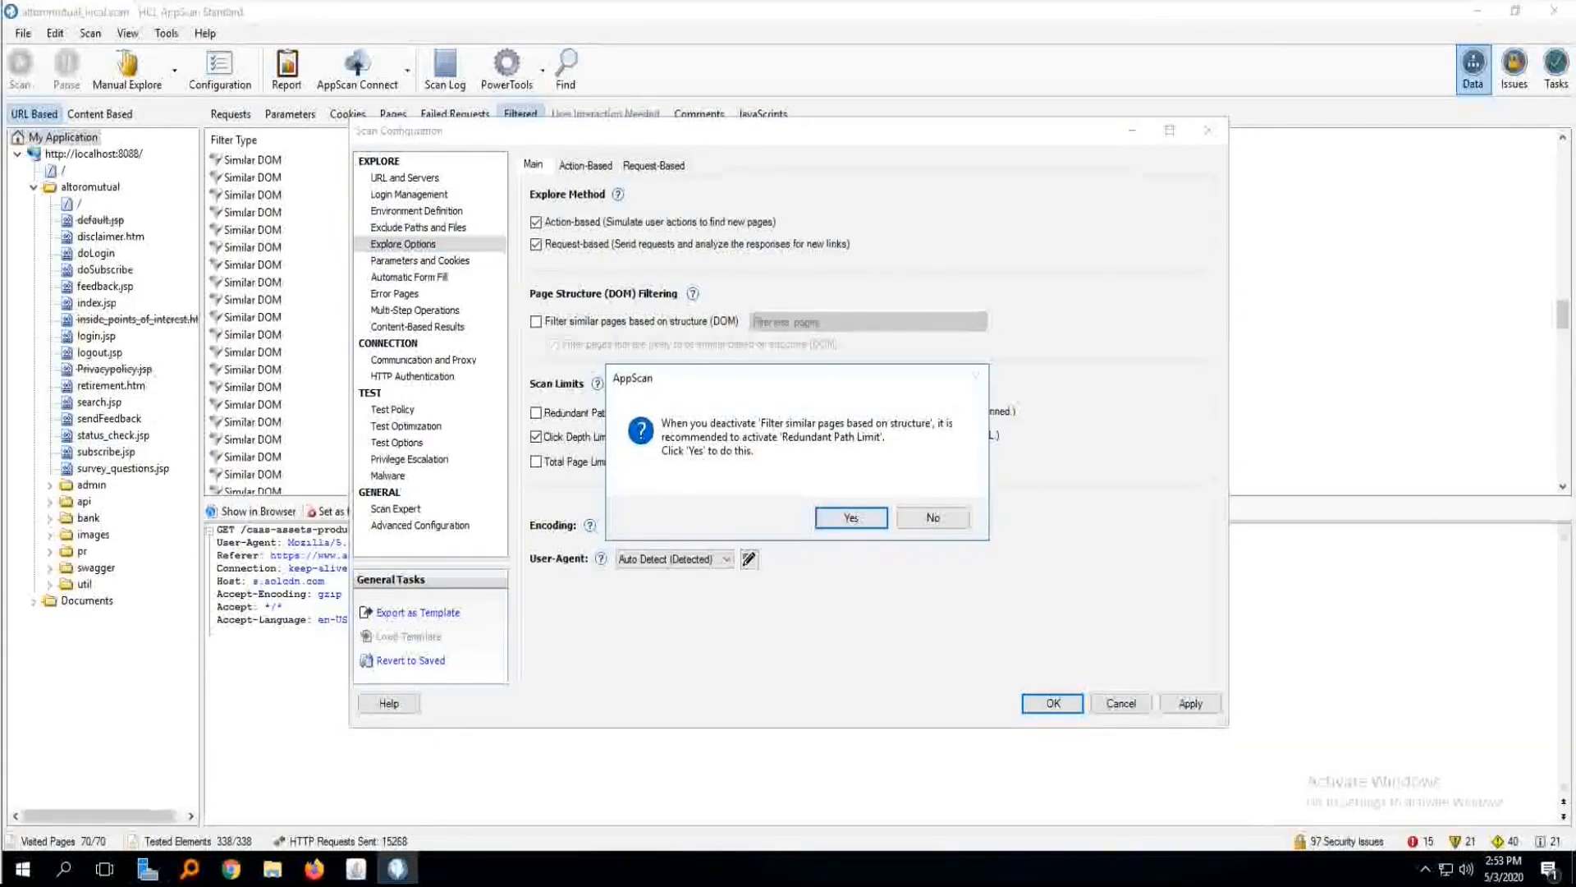
click(851, 517)
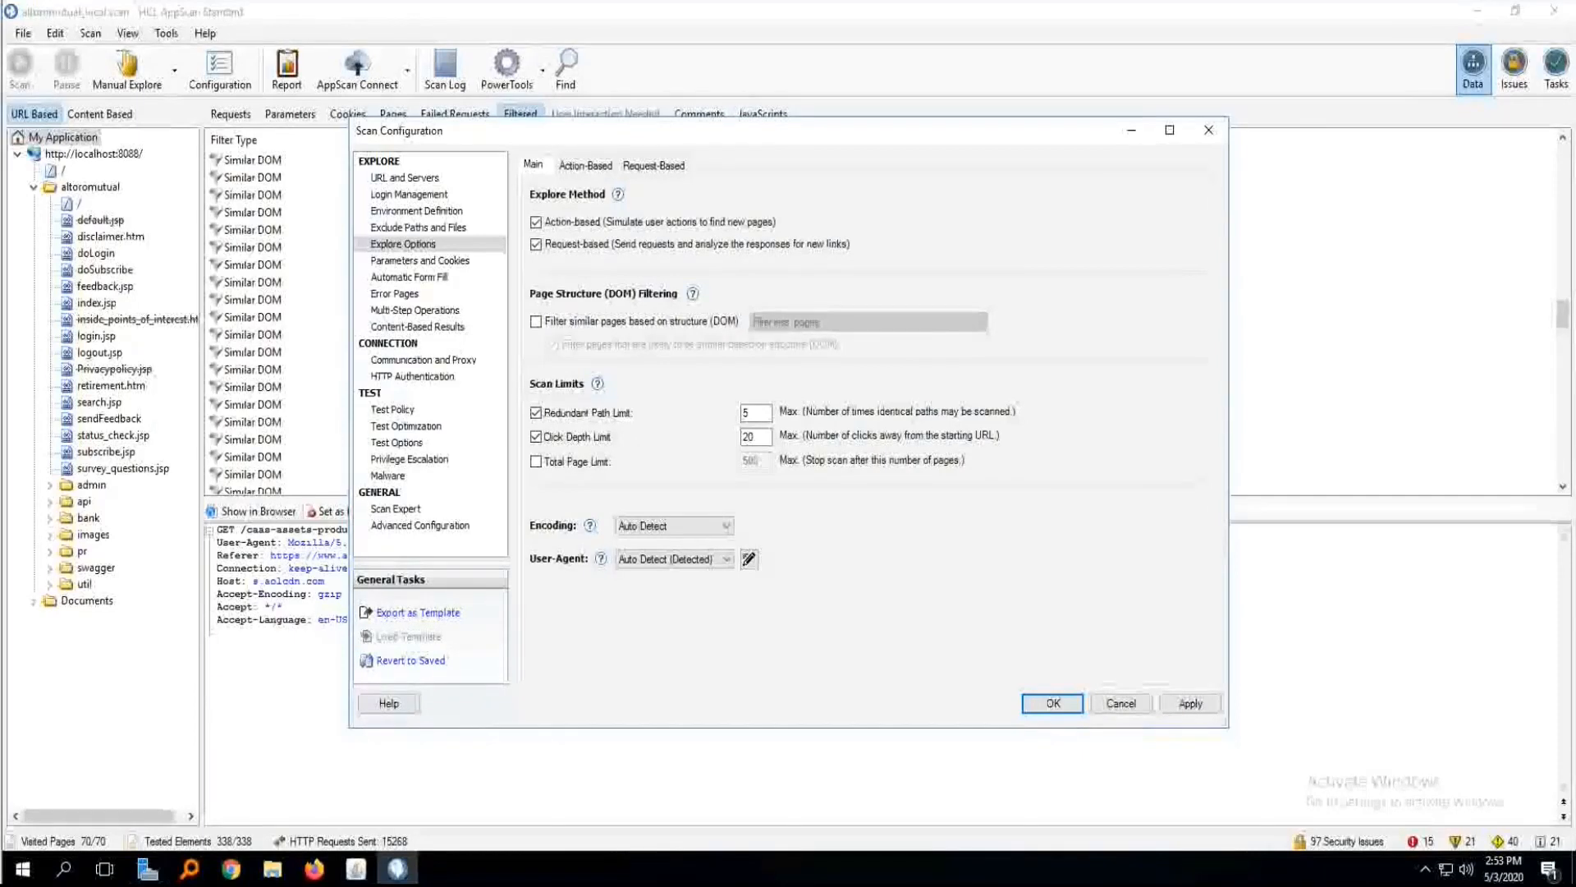
click(1121, 703)
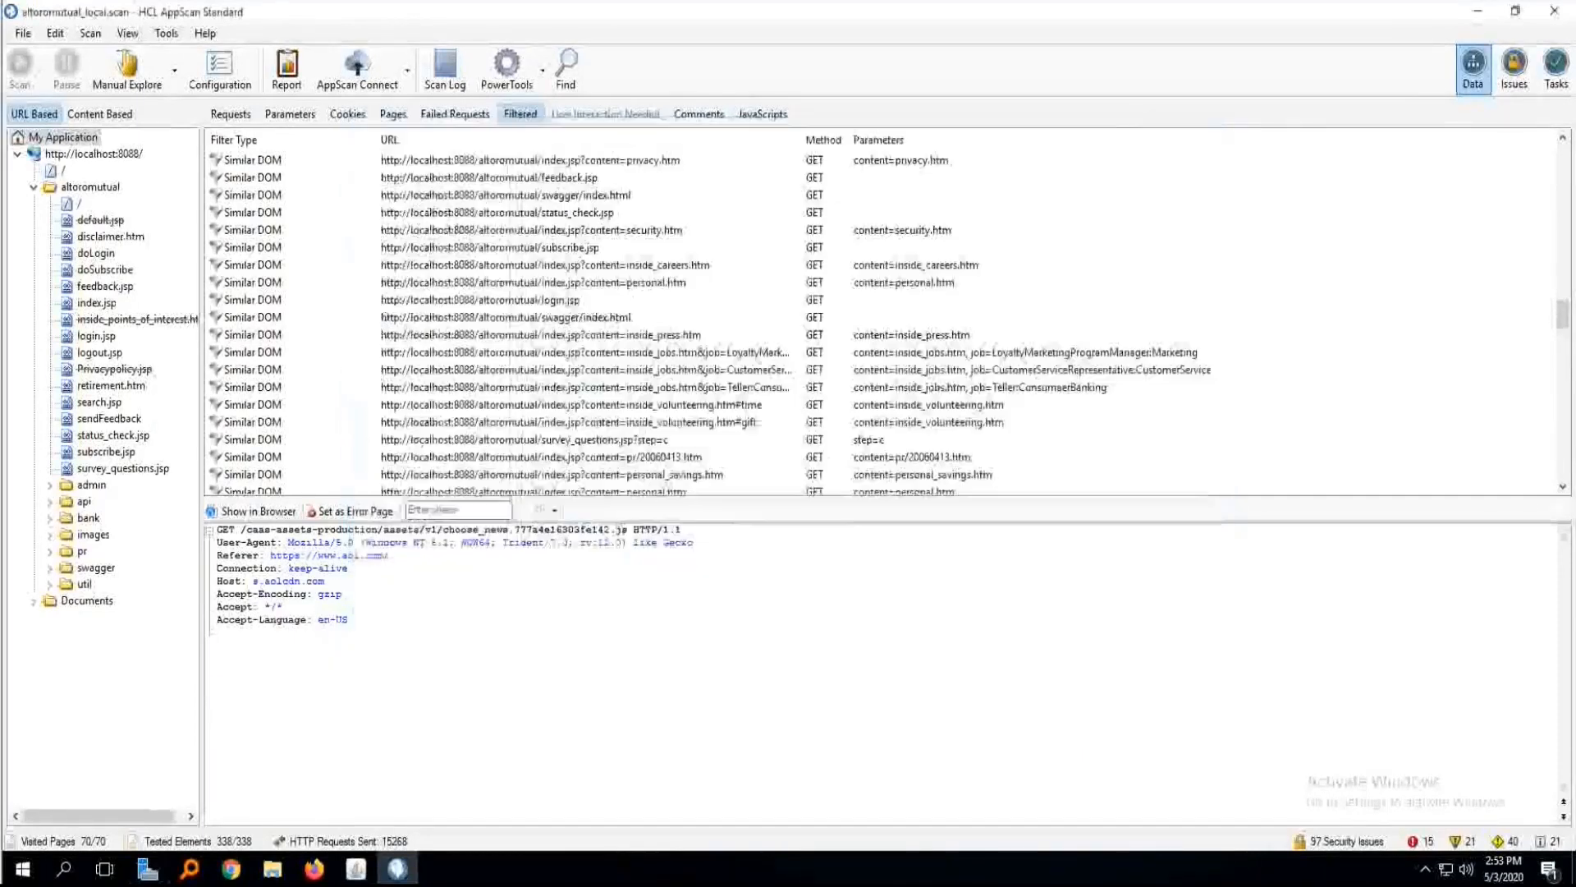
Show the security issues and expand Direct Access to Administration Pages down to admin.jsp.
click(1515, 69)
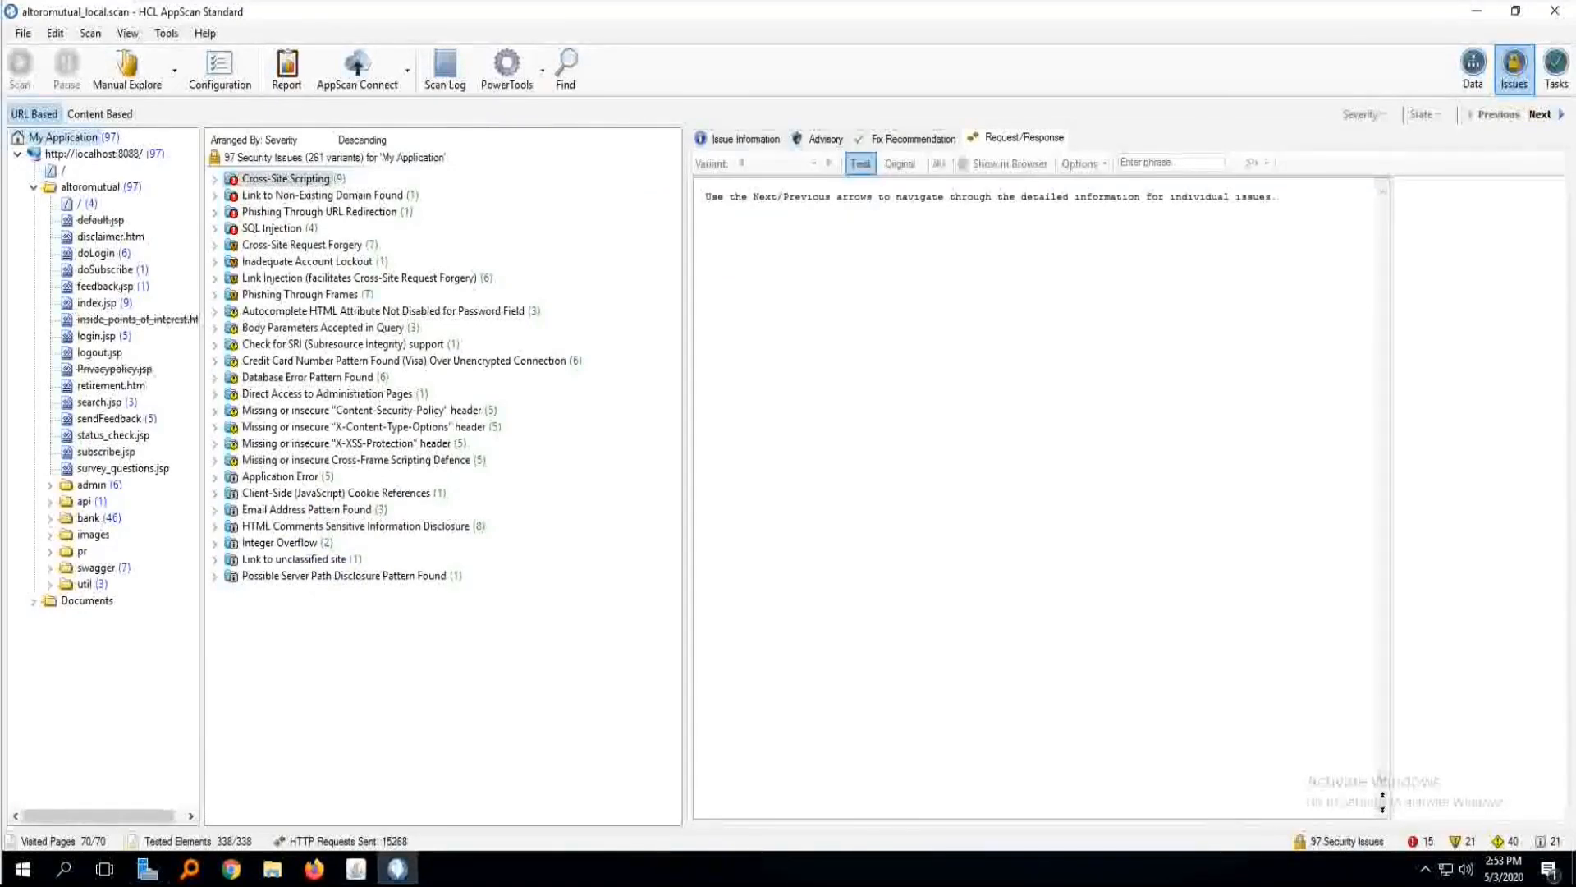
click(327, 394)
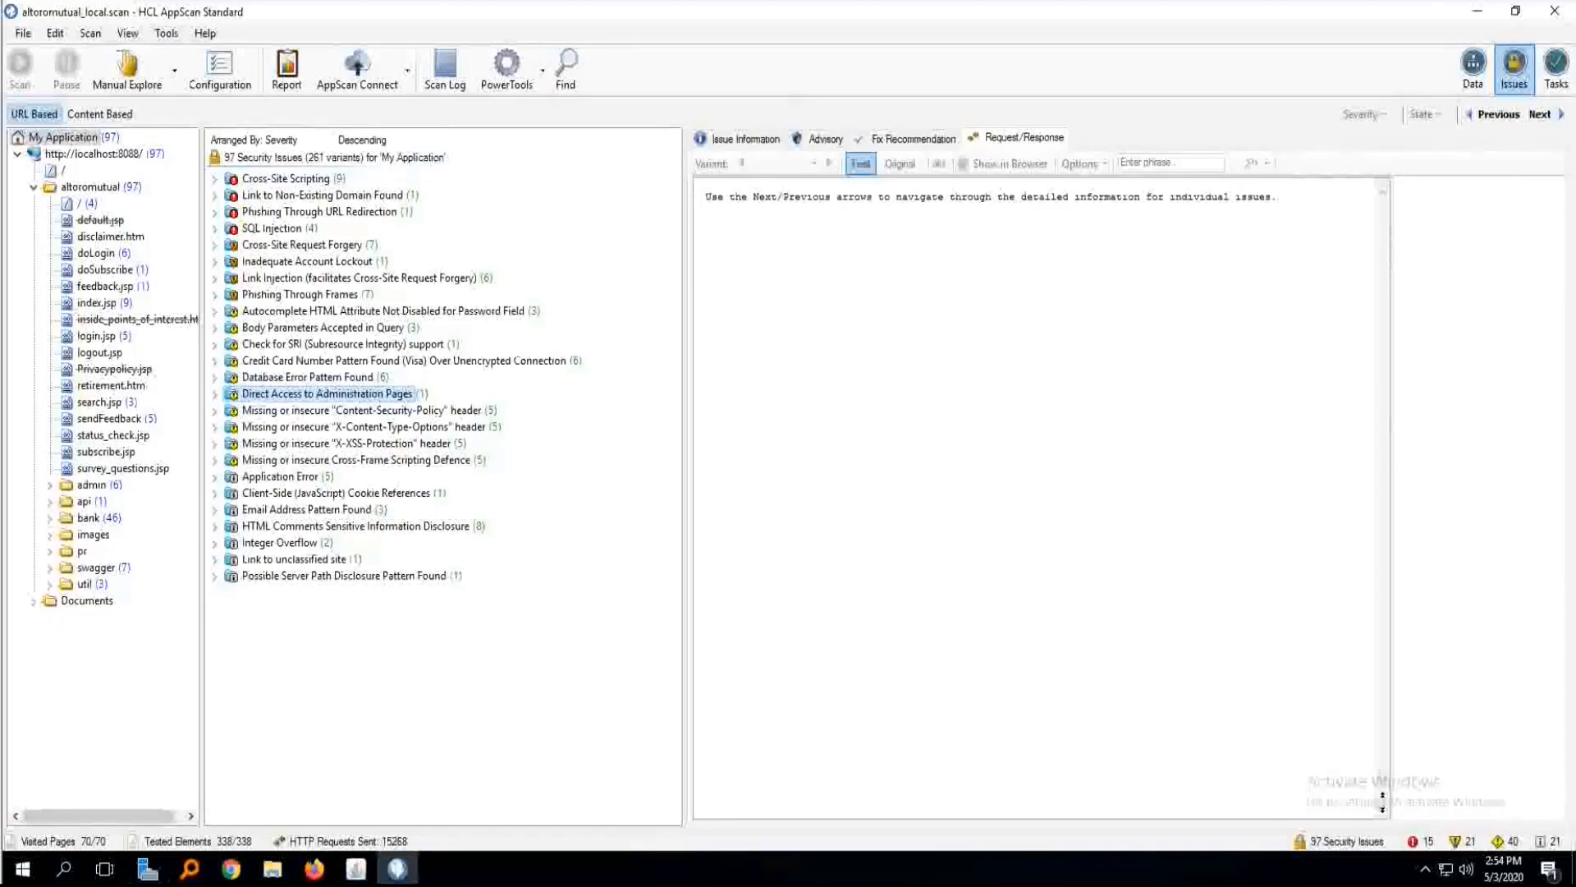
key(Right)
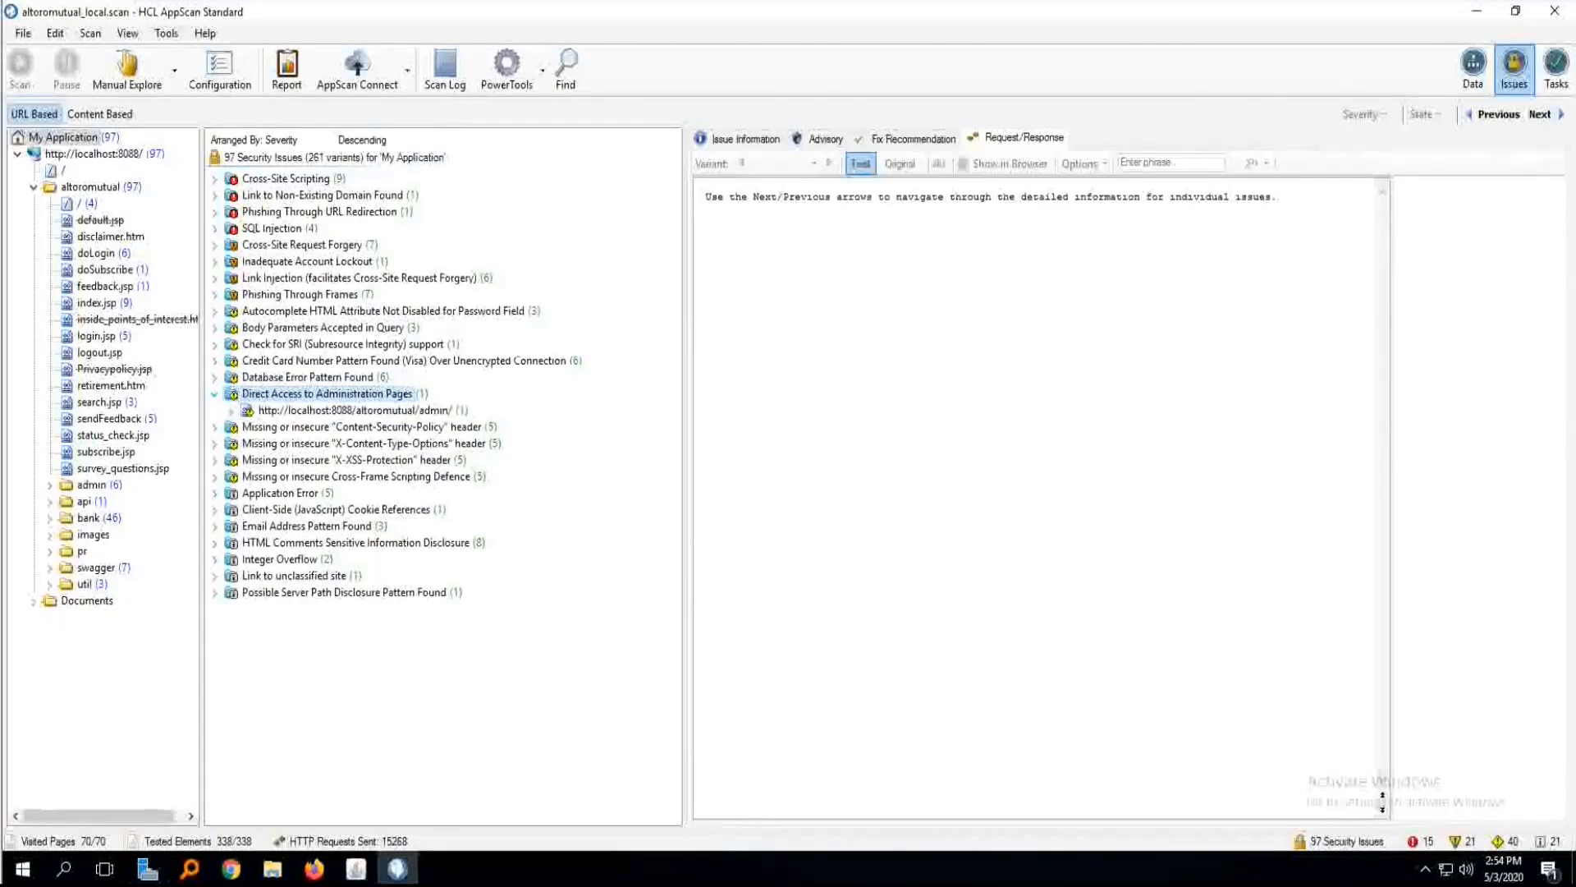
click(231, 410)
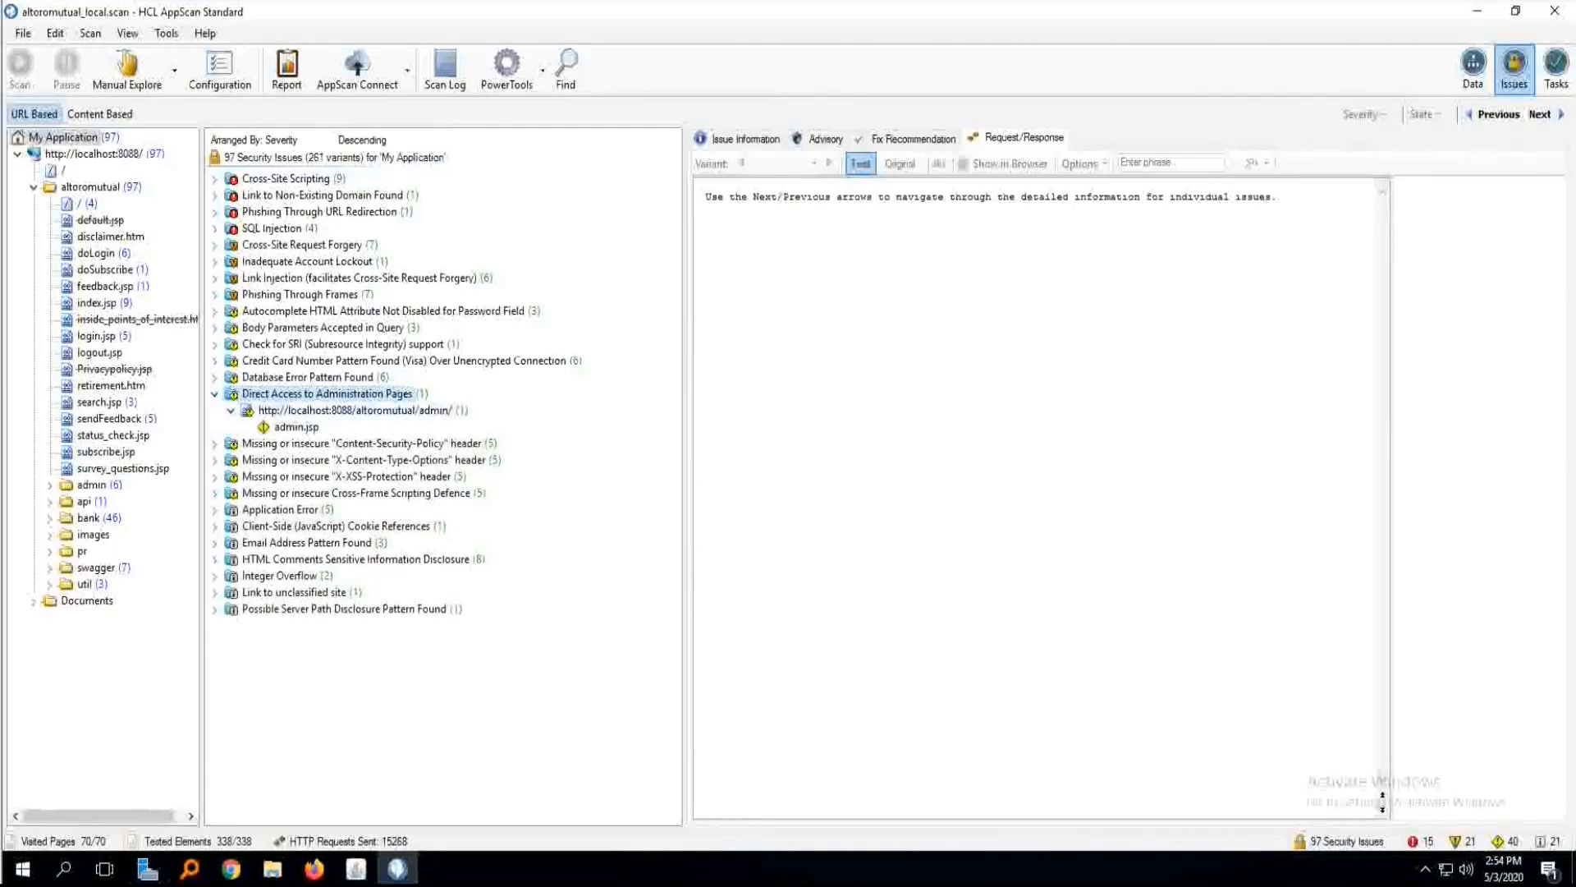
Examine the test request and response of the admin.jsp issue down to the highlighted Edit User Information and addAccount sections.
click(296, 427)
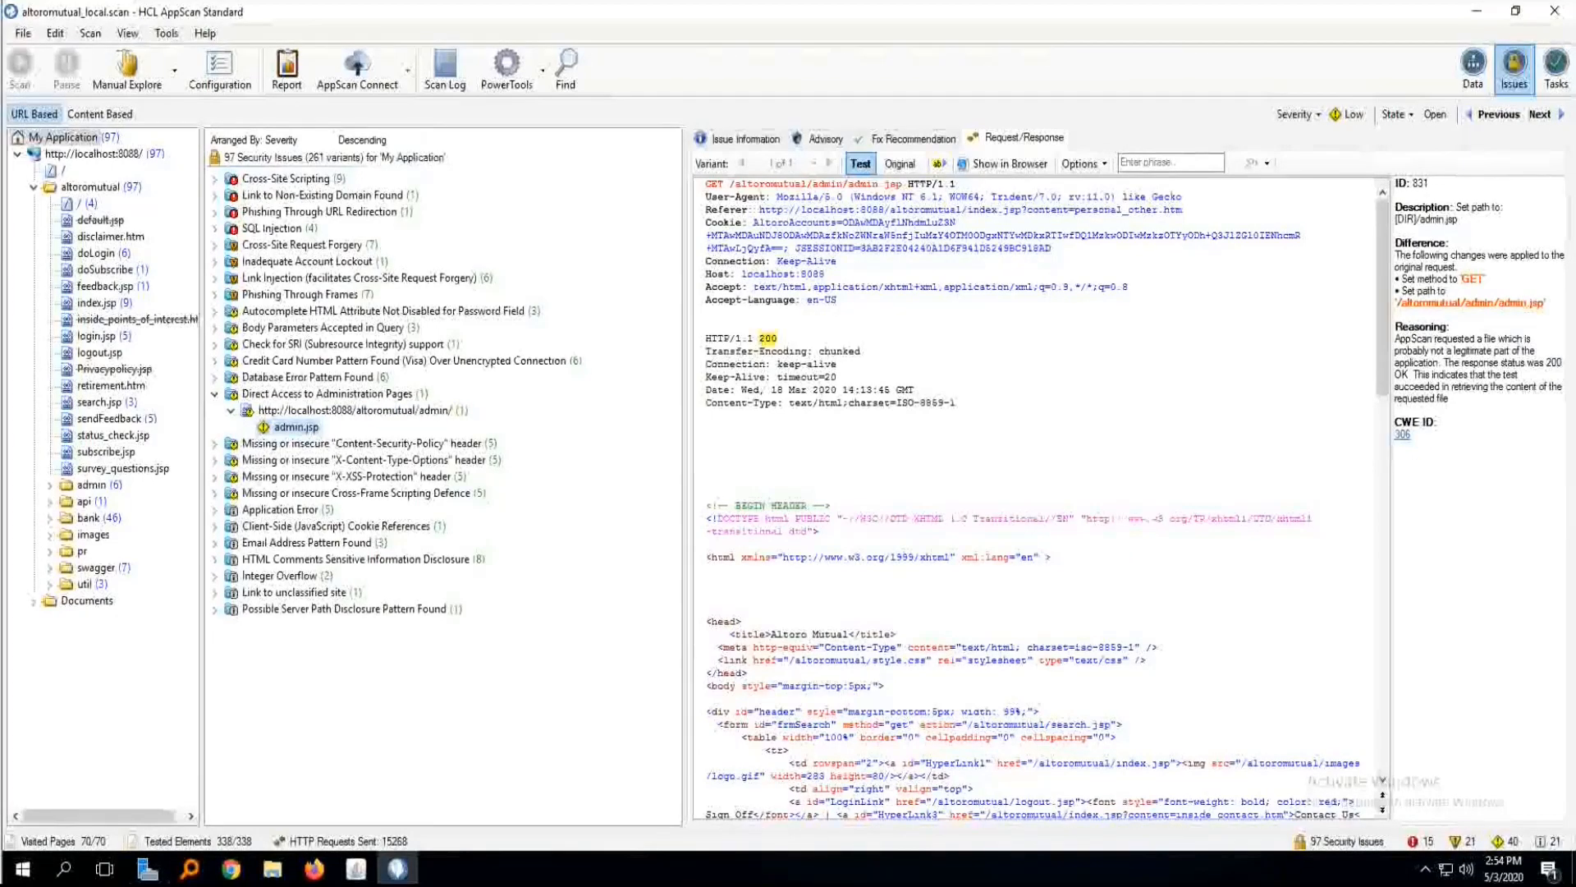
scroll(1034, 493, down, 6)
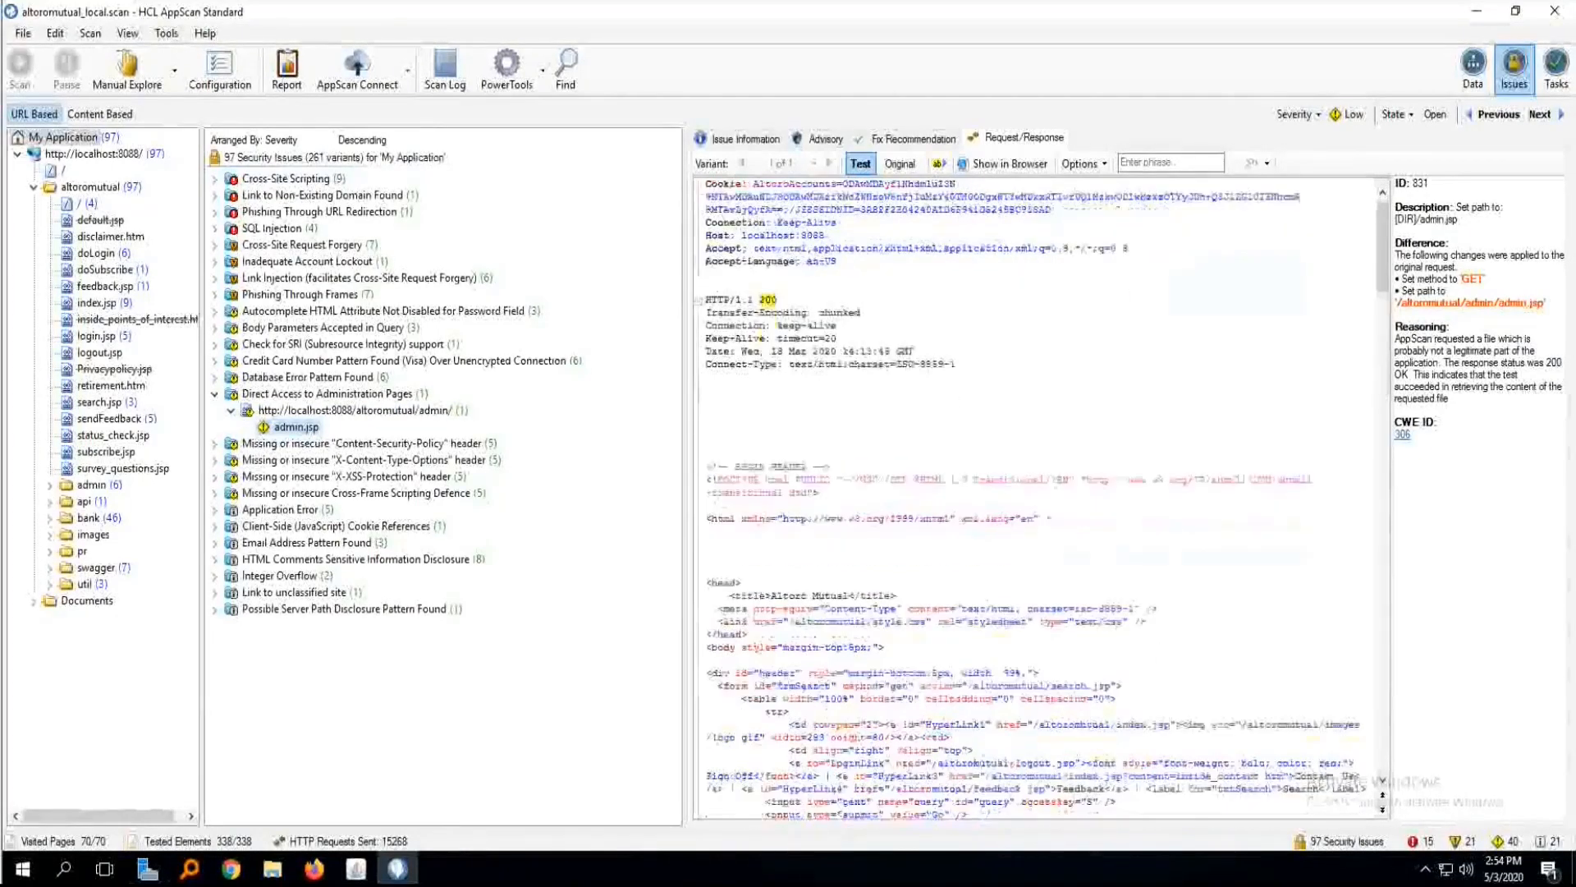
scroll(821, 608, down, 5)
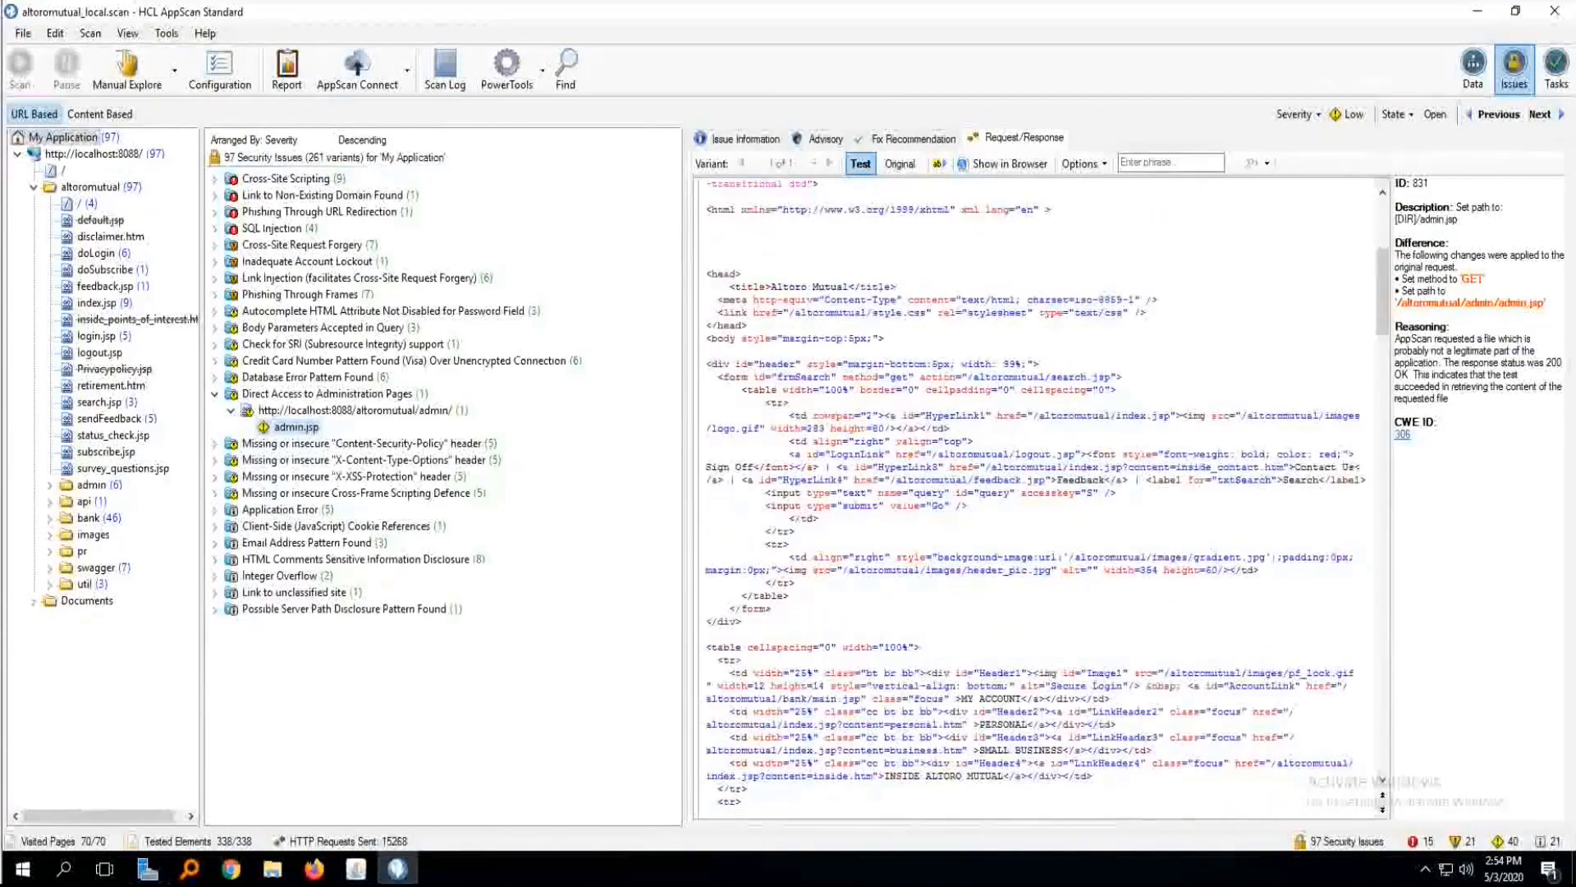
scroll(821, 608, down, 1)
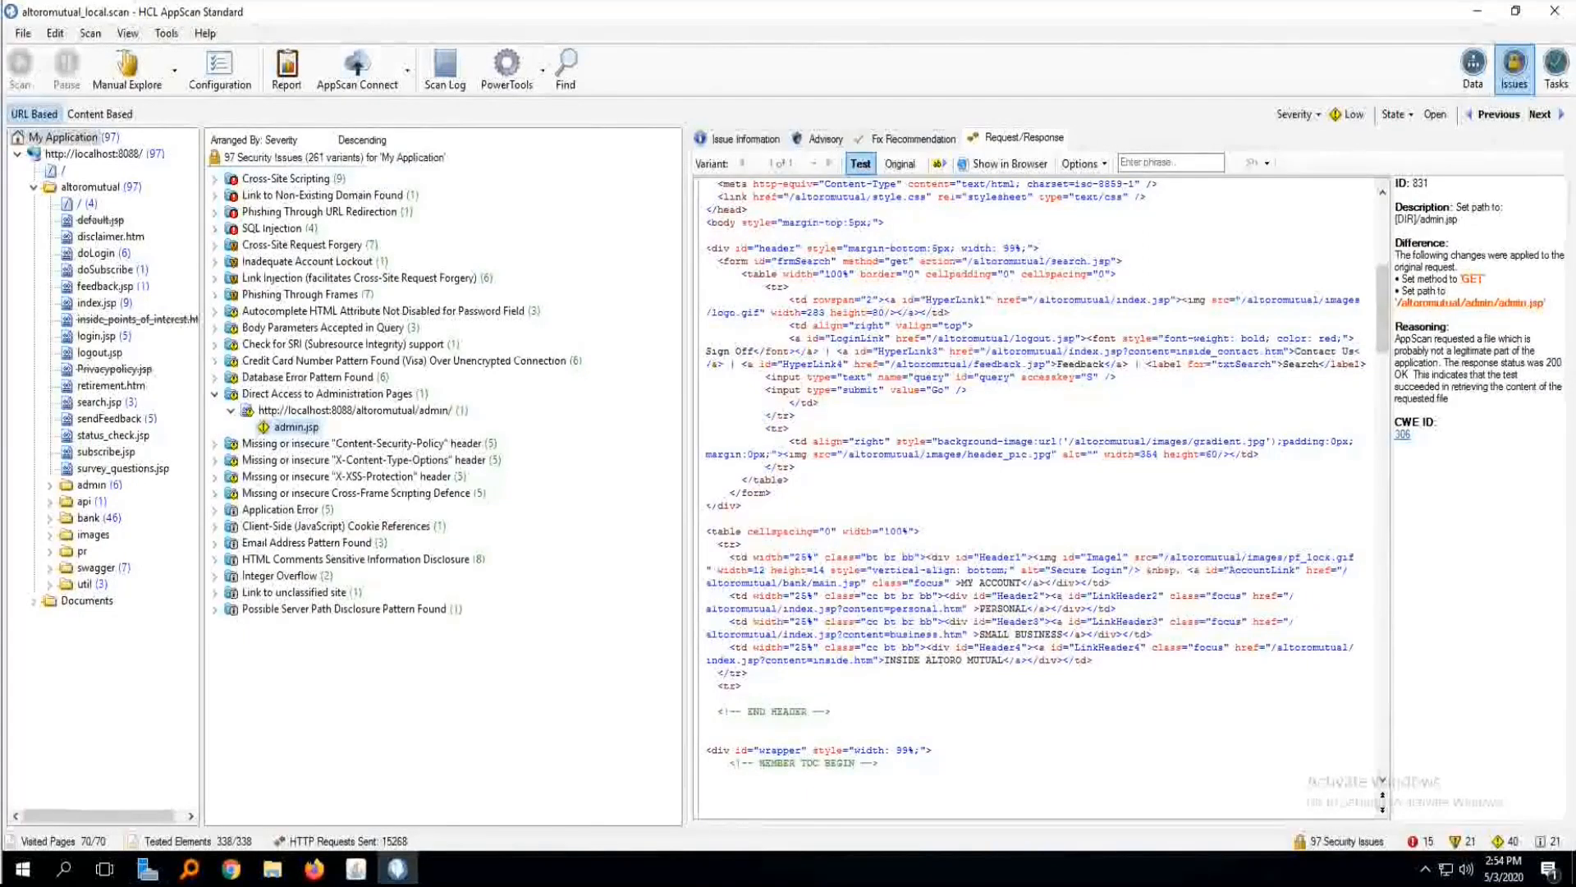
scroll(1038, 492, up, 2)
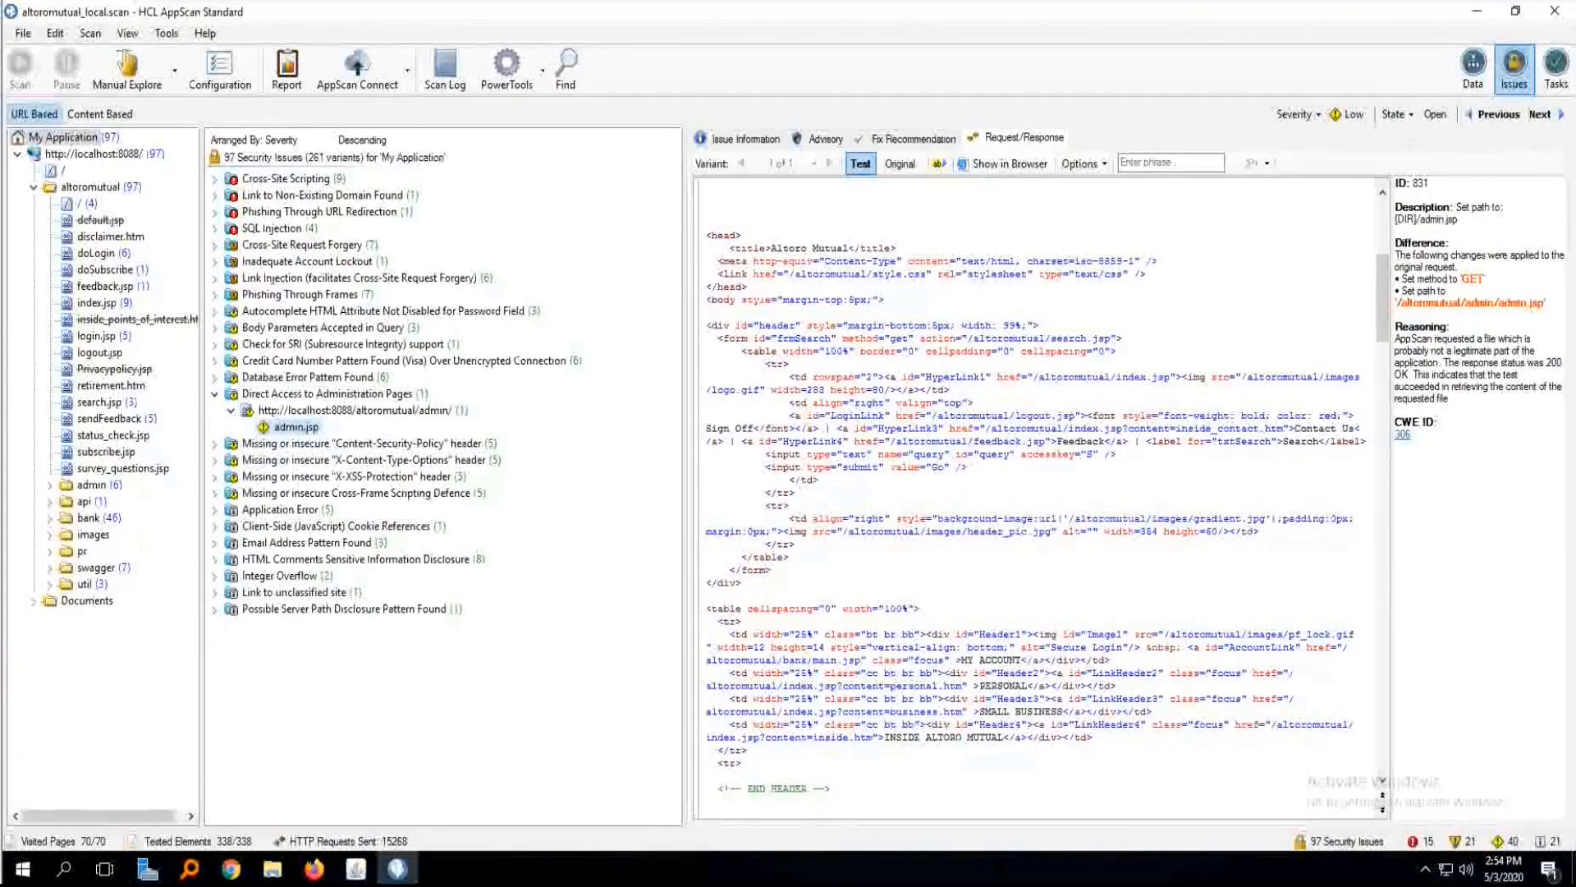
scroll(911, 444, down, 6)
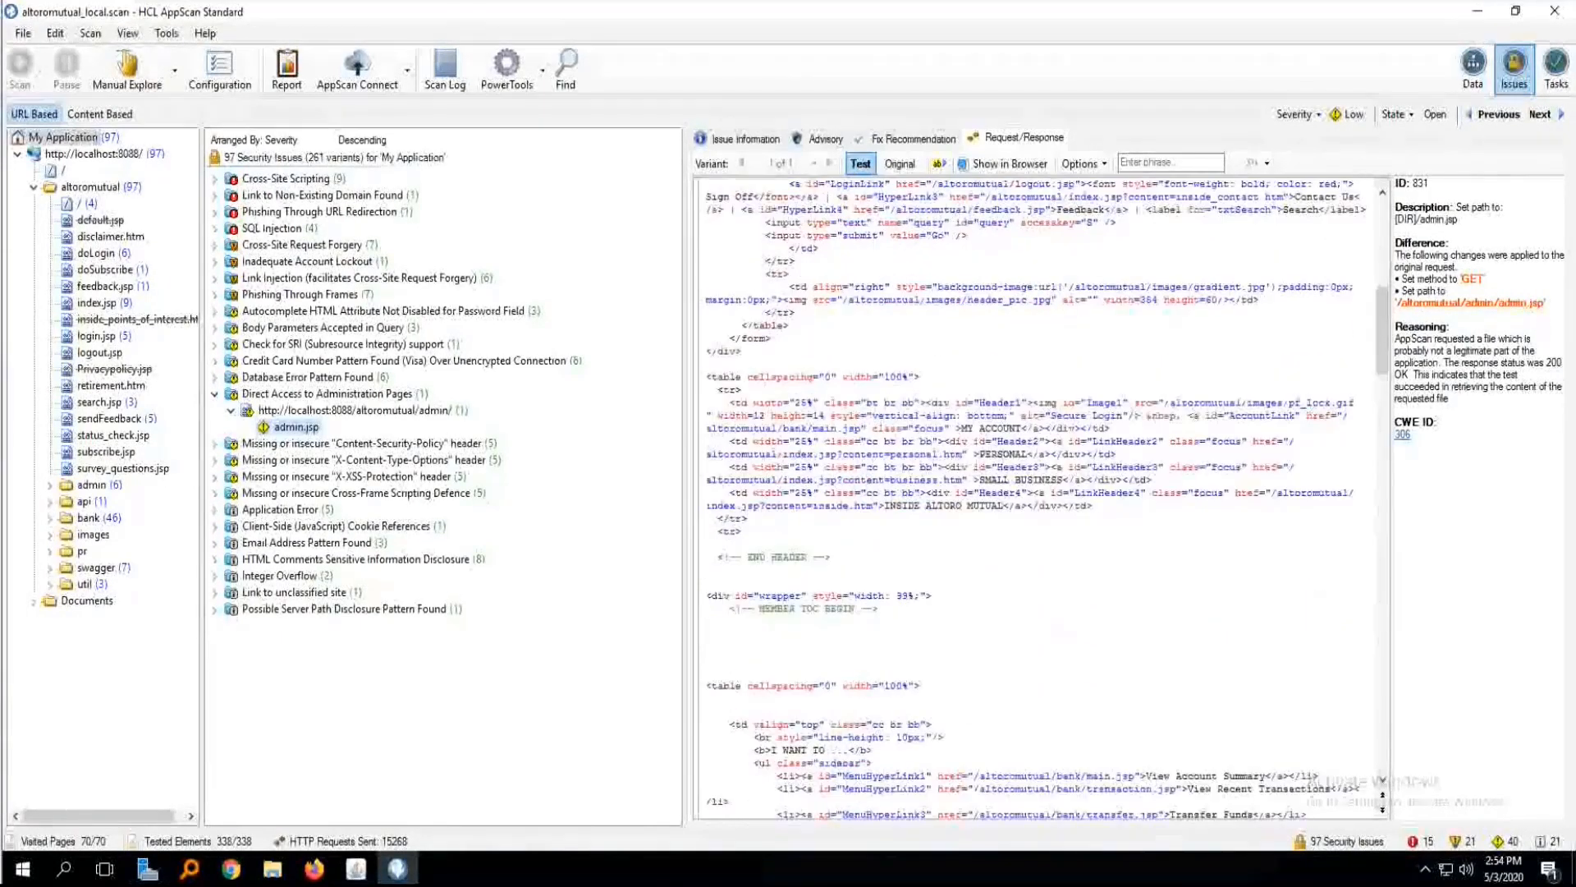
scroll(1039, 492, down, 13)
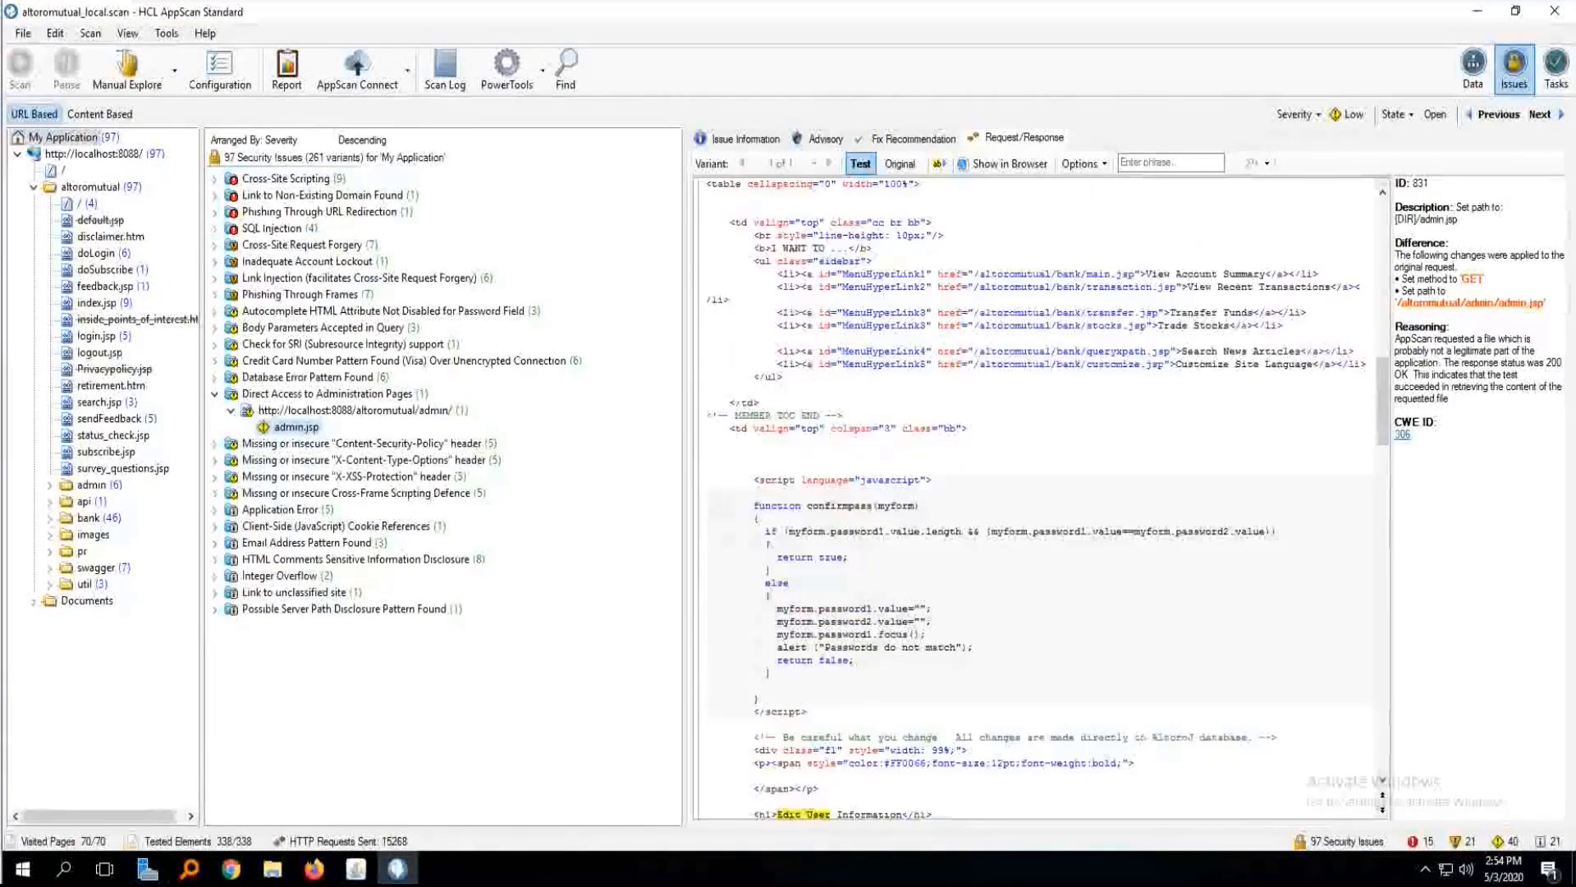
scroll(1038, 492, down, 6)
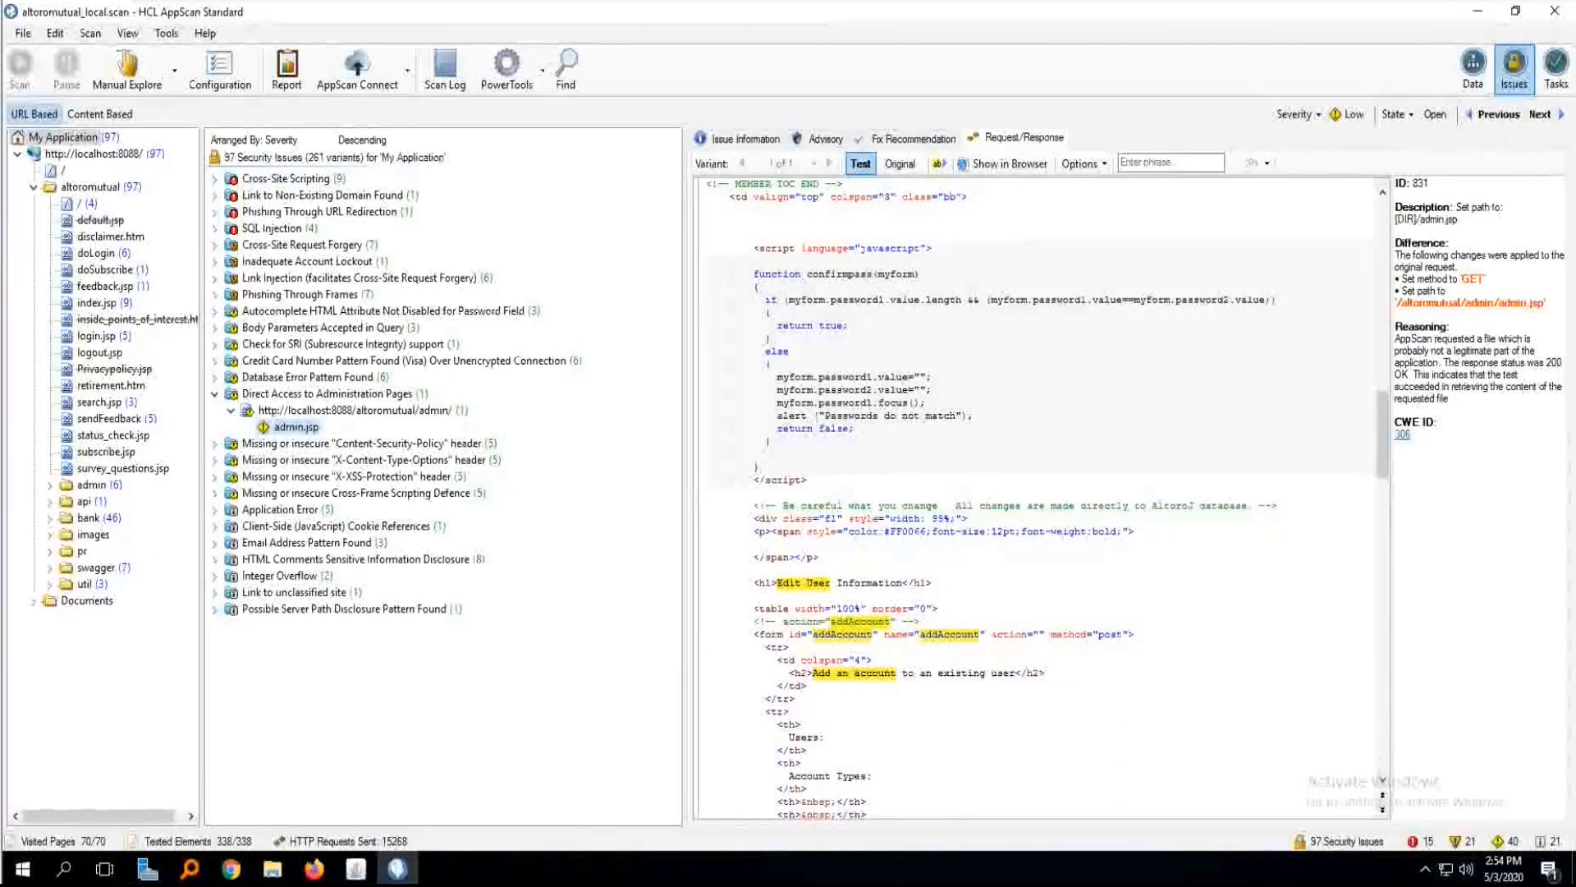
Copy the response's HTML comment text "Be careful what you change. All changes are made directly to AltoroJ database".
drag(783, 506, 1248, 506)
right_click(1221, 507)
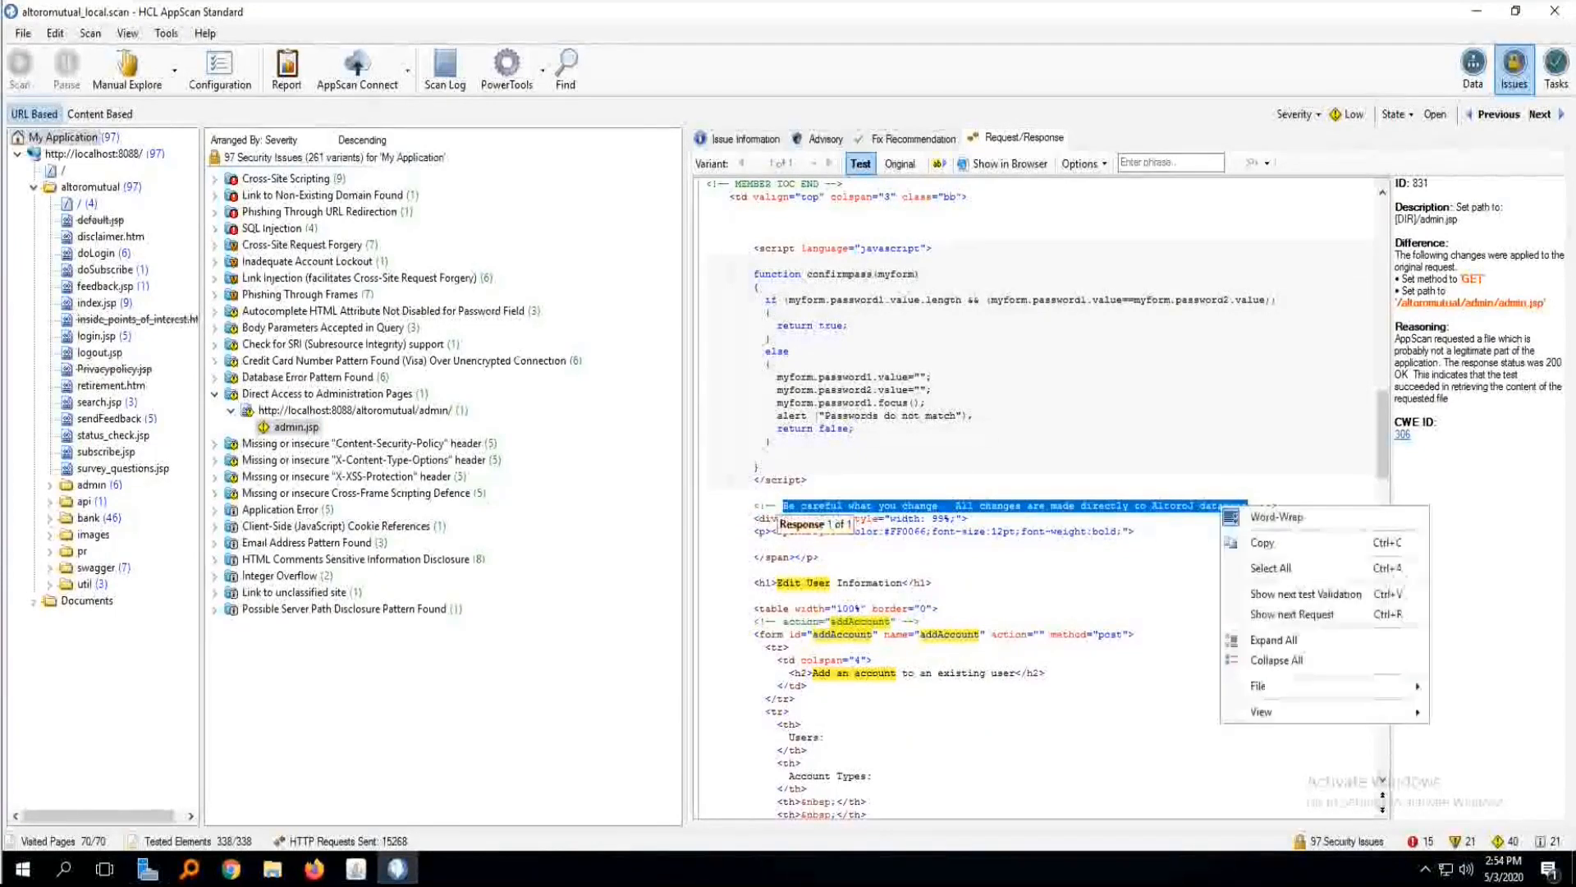
click(1263, 543)
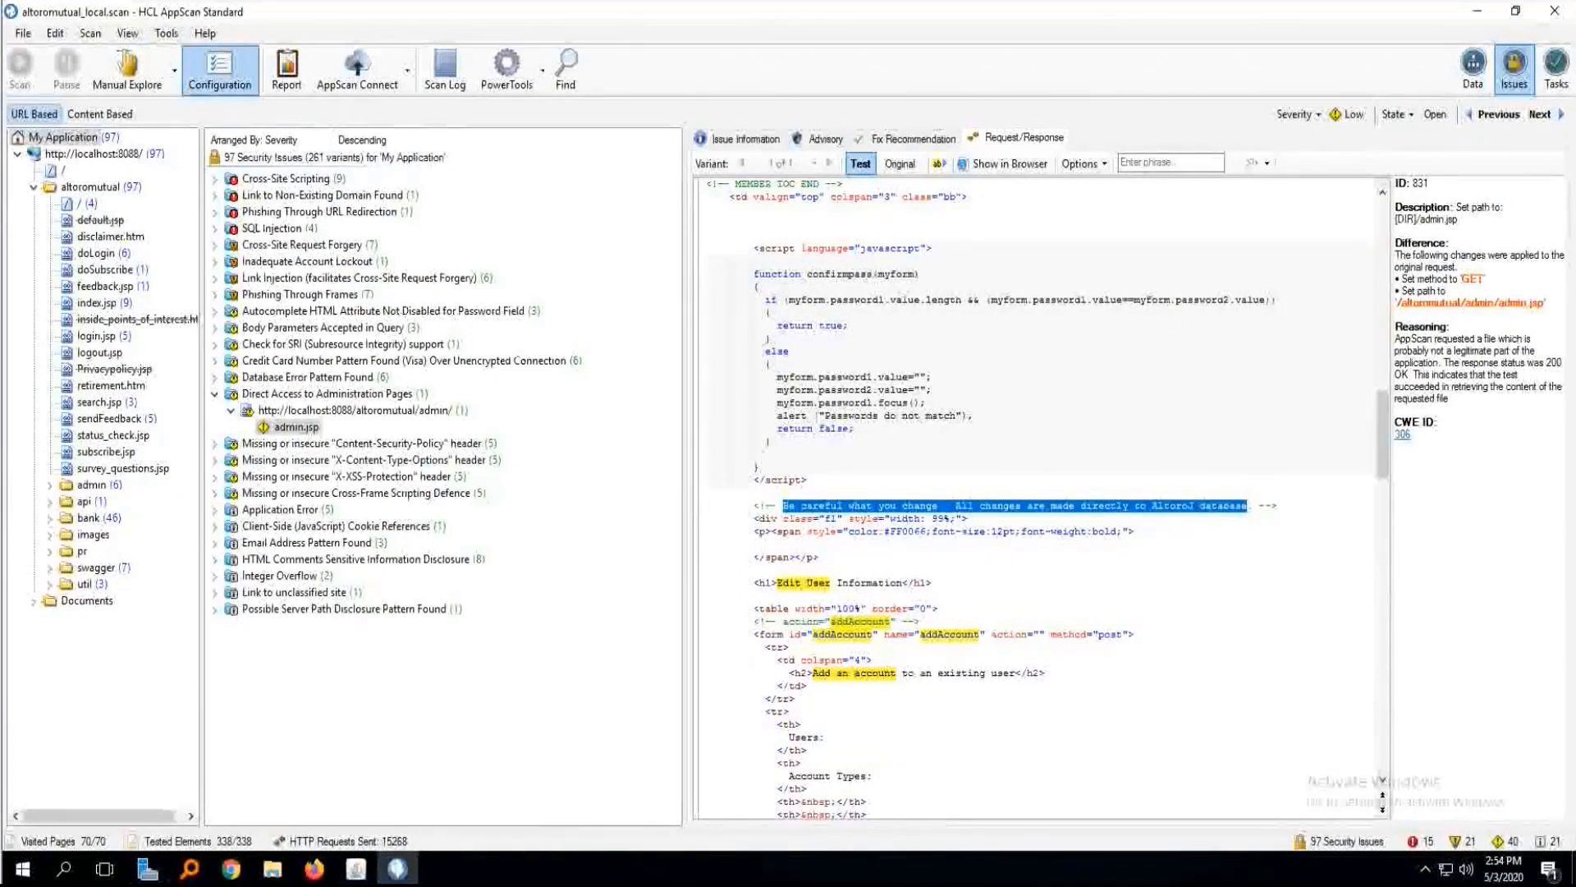
Add a custom error page of type String to the scan configuration, using the copied "Be careful what you change" comment as its value.
click(219, 69)
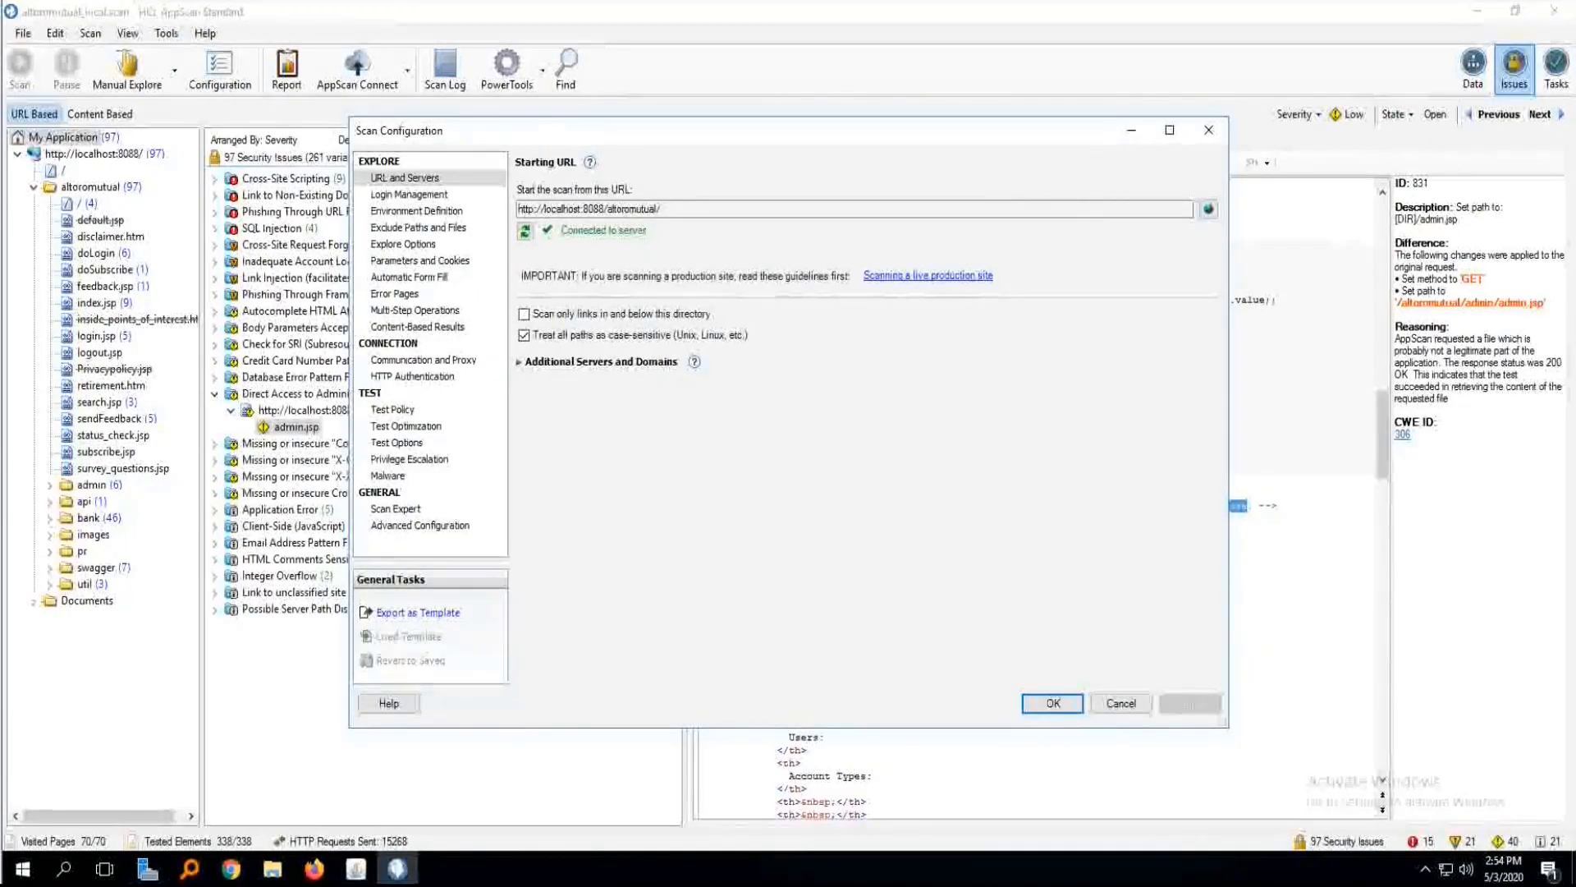
click(395, 294)
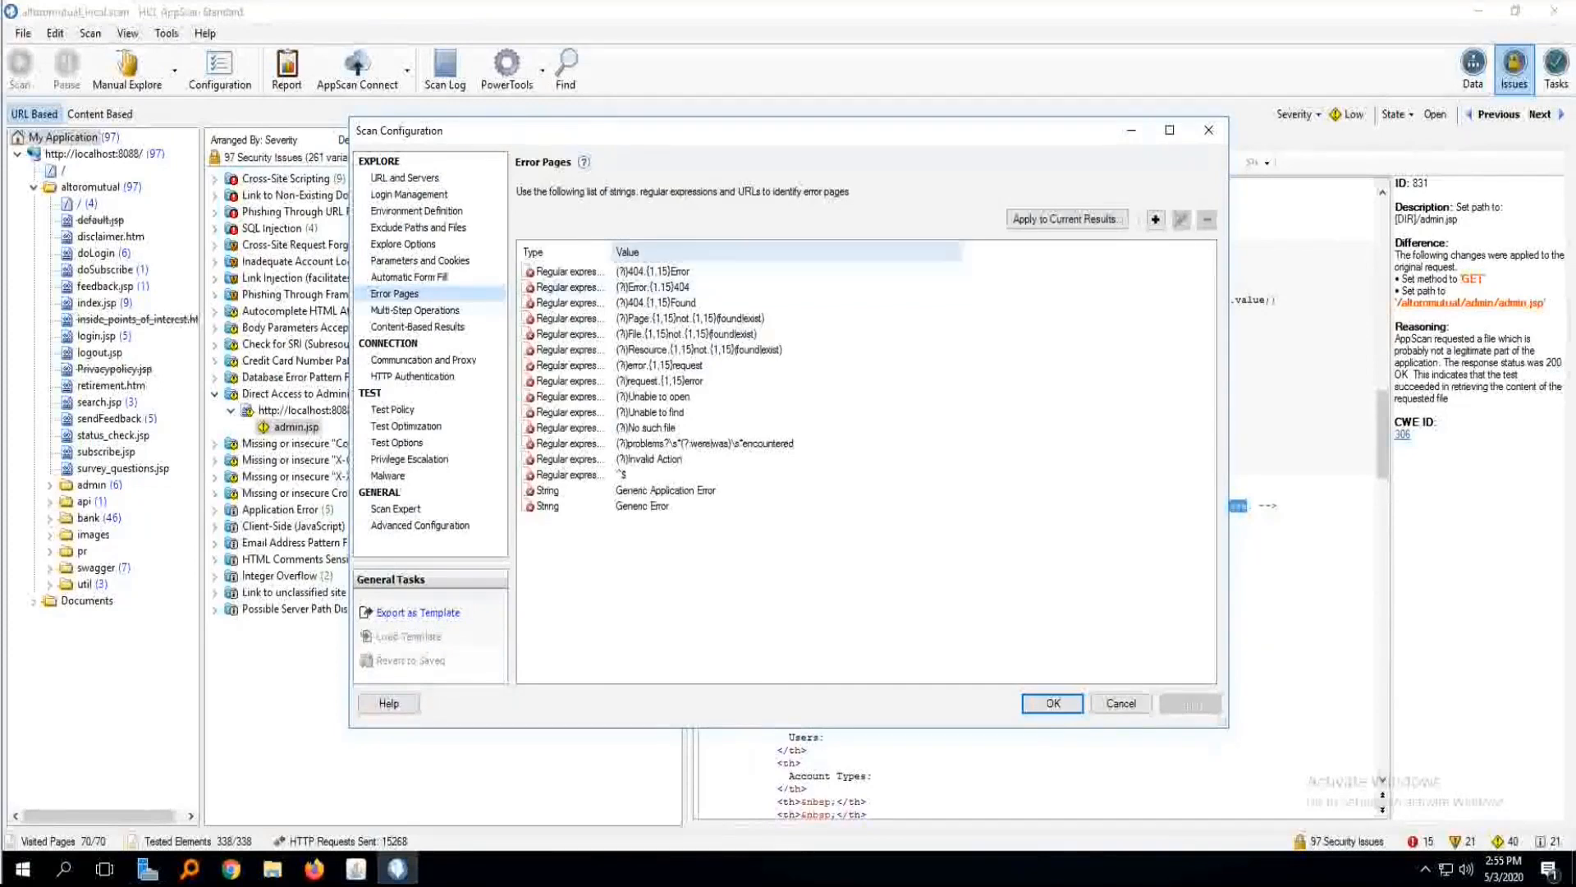
click(1155, 219)
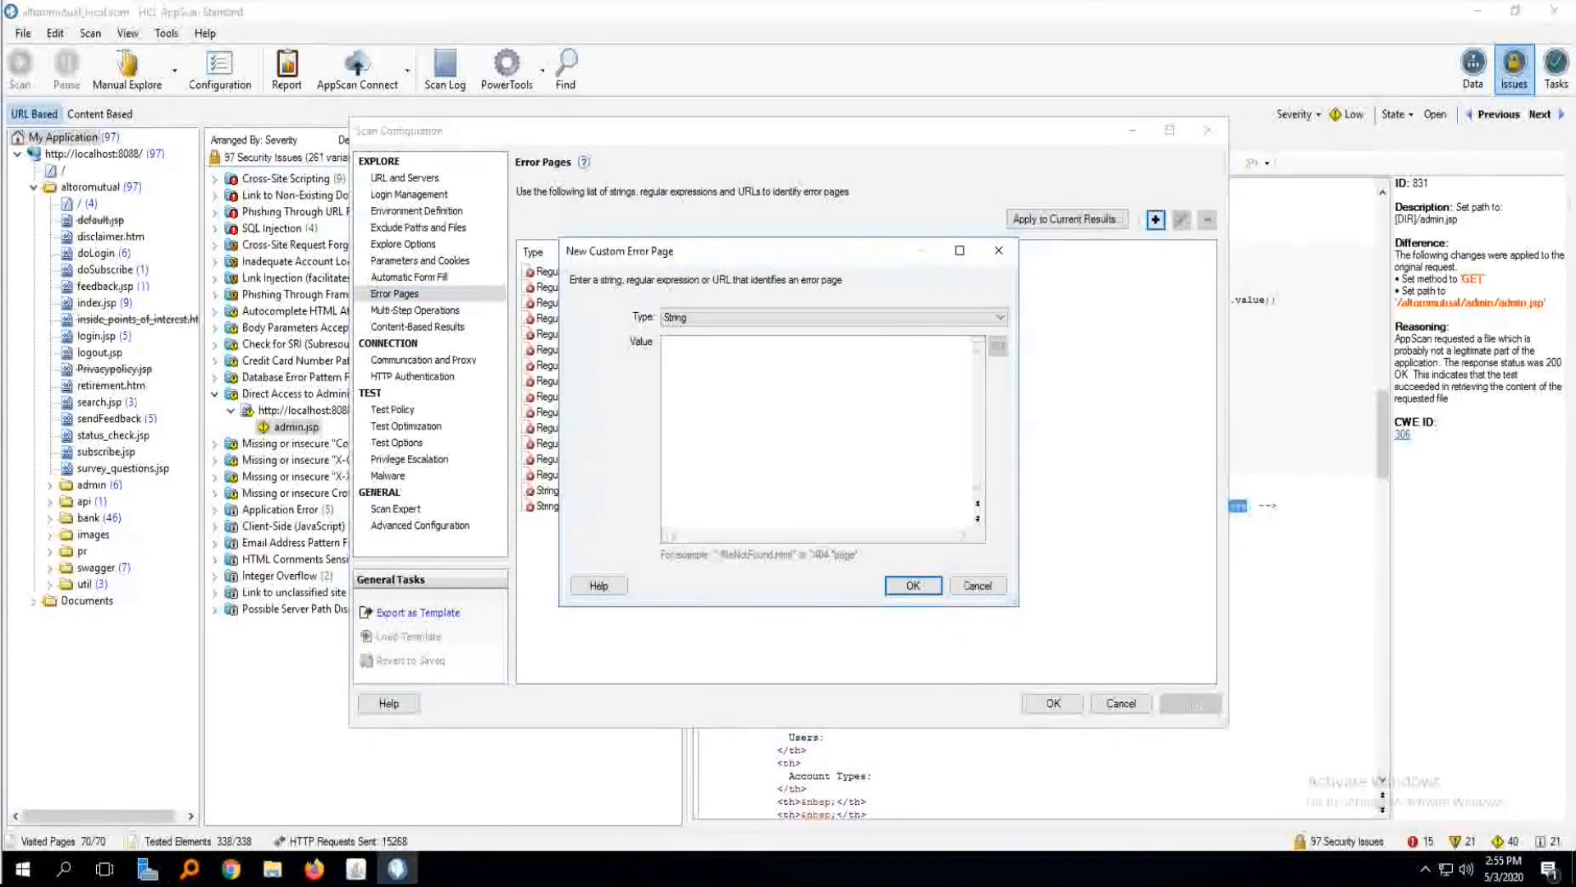
key(ctrl+v)
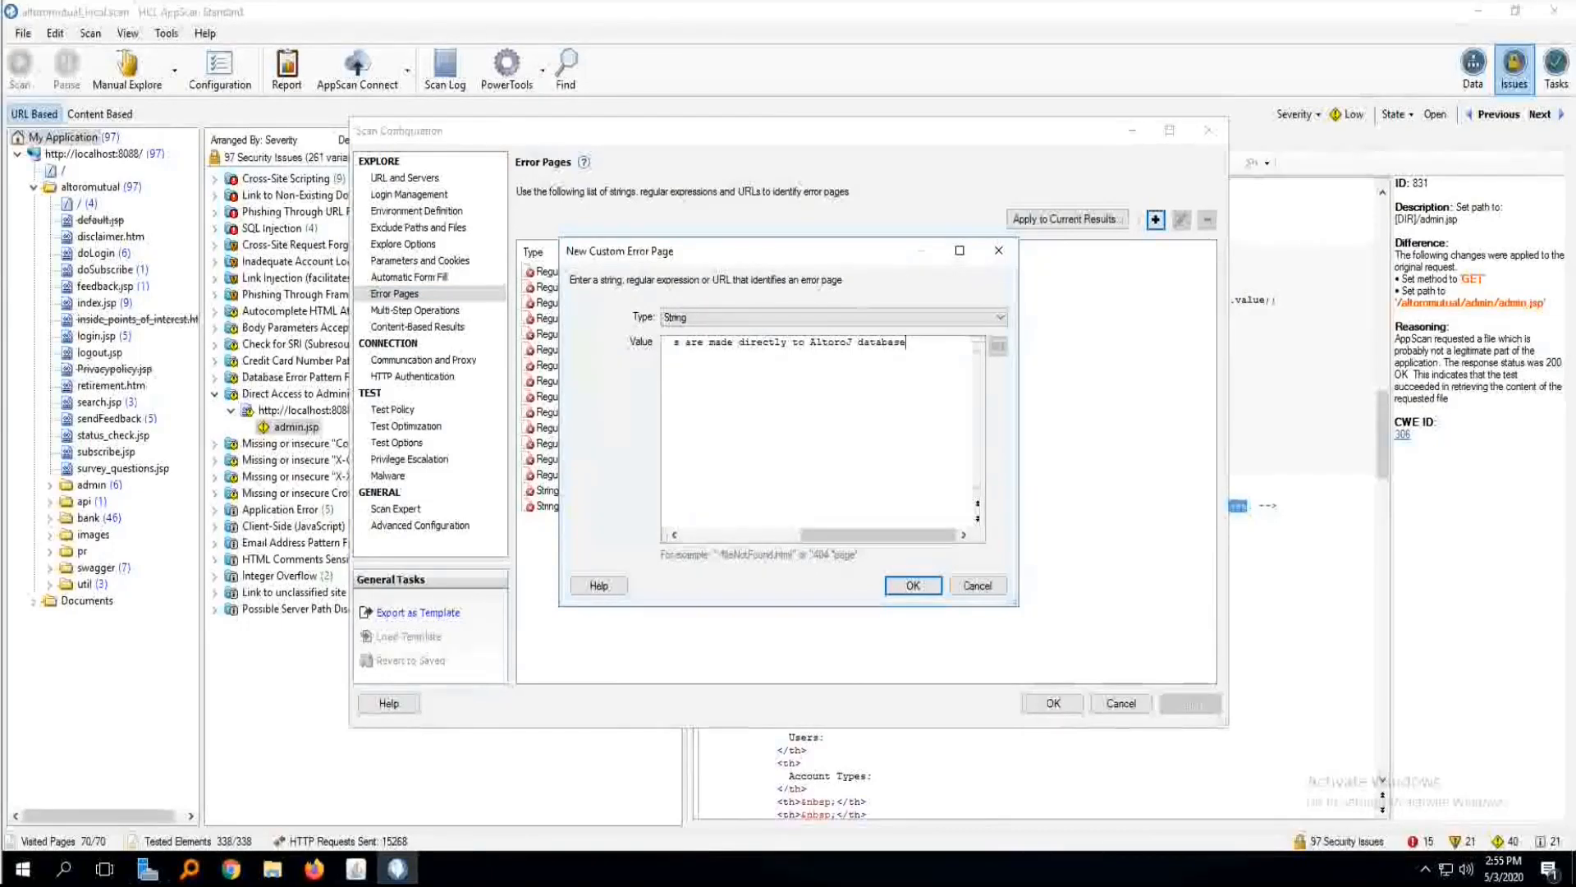
click(834, 317)
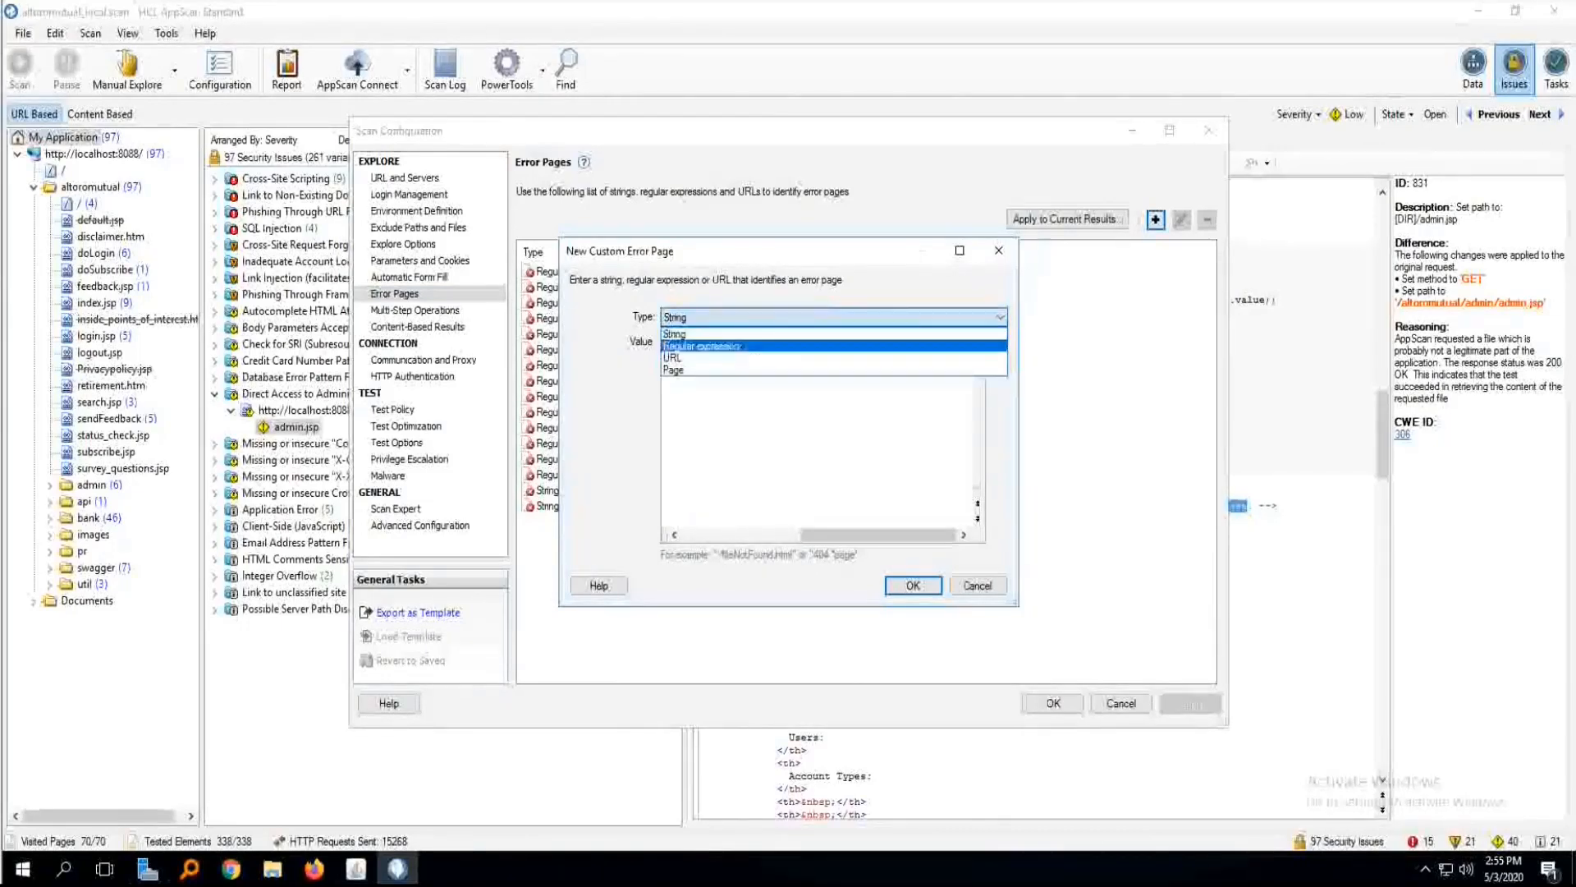
click(834, 317)
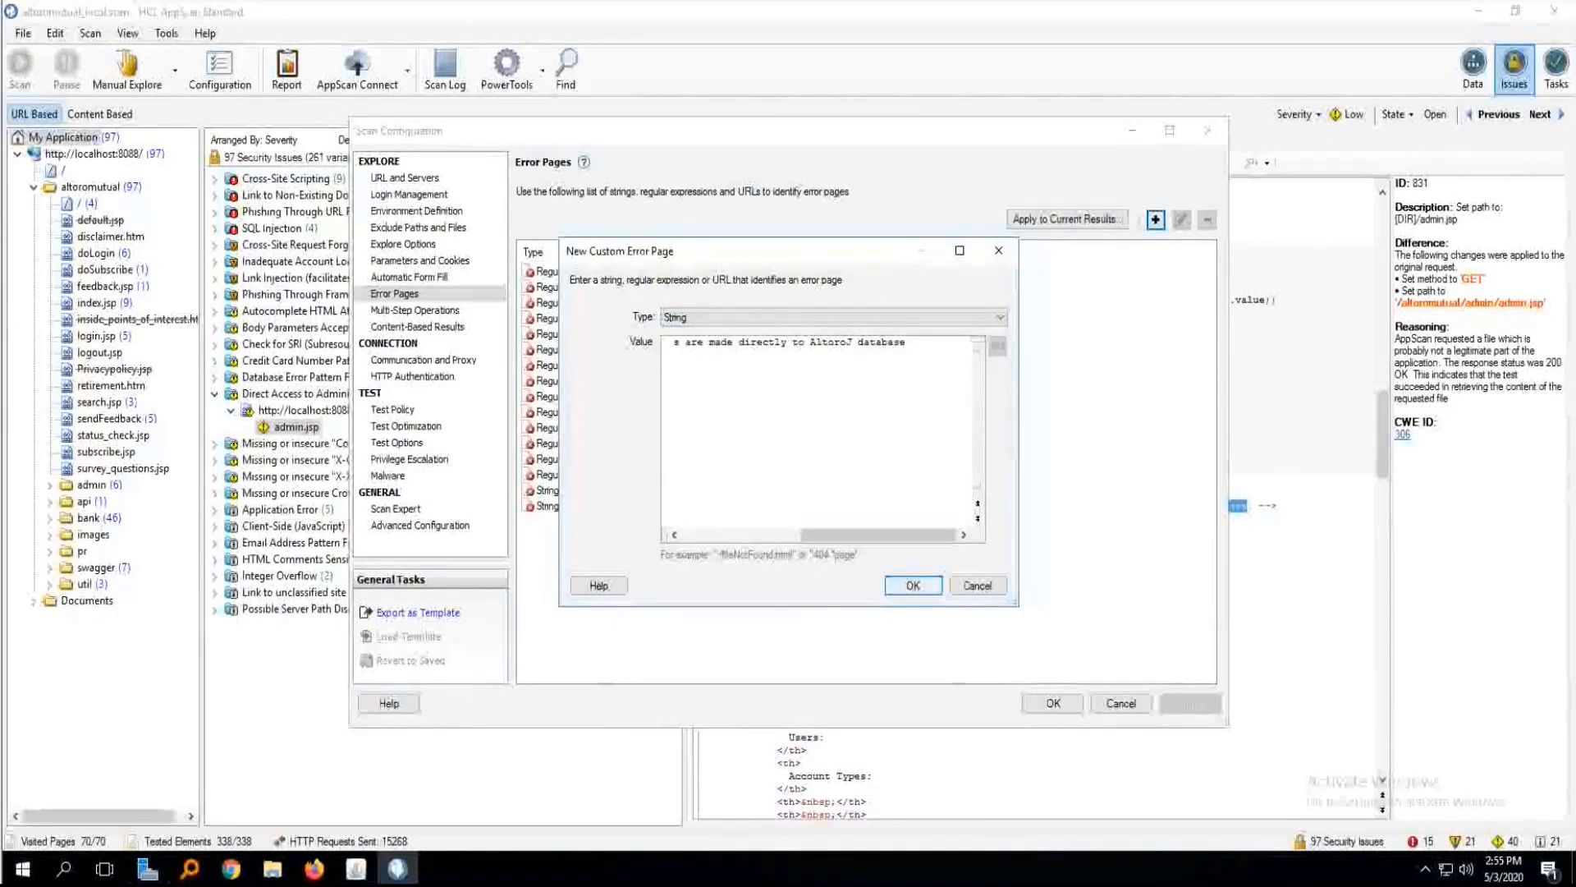
click(912, 585)
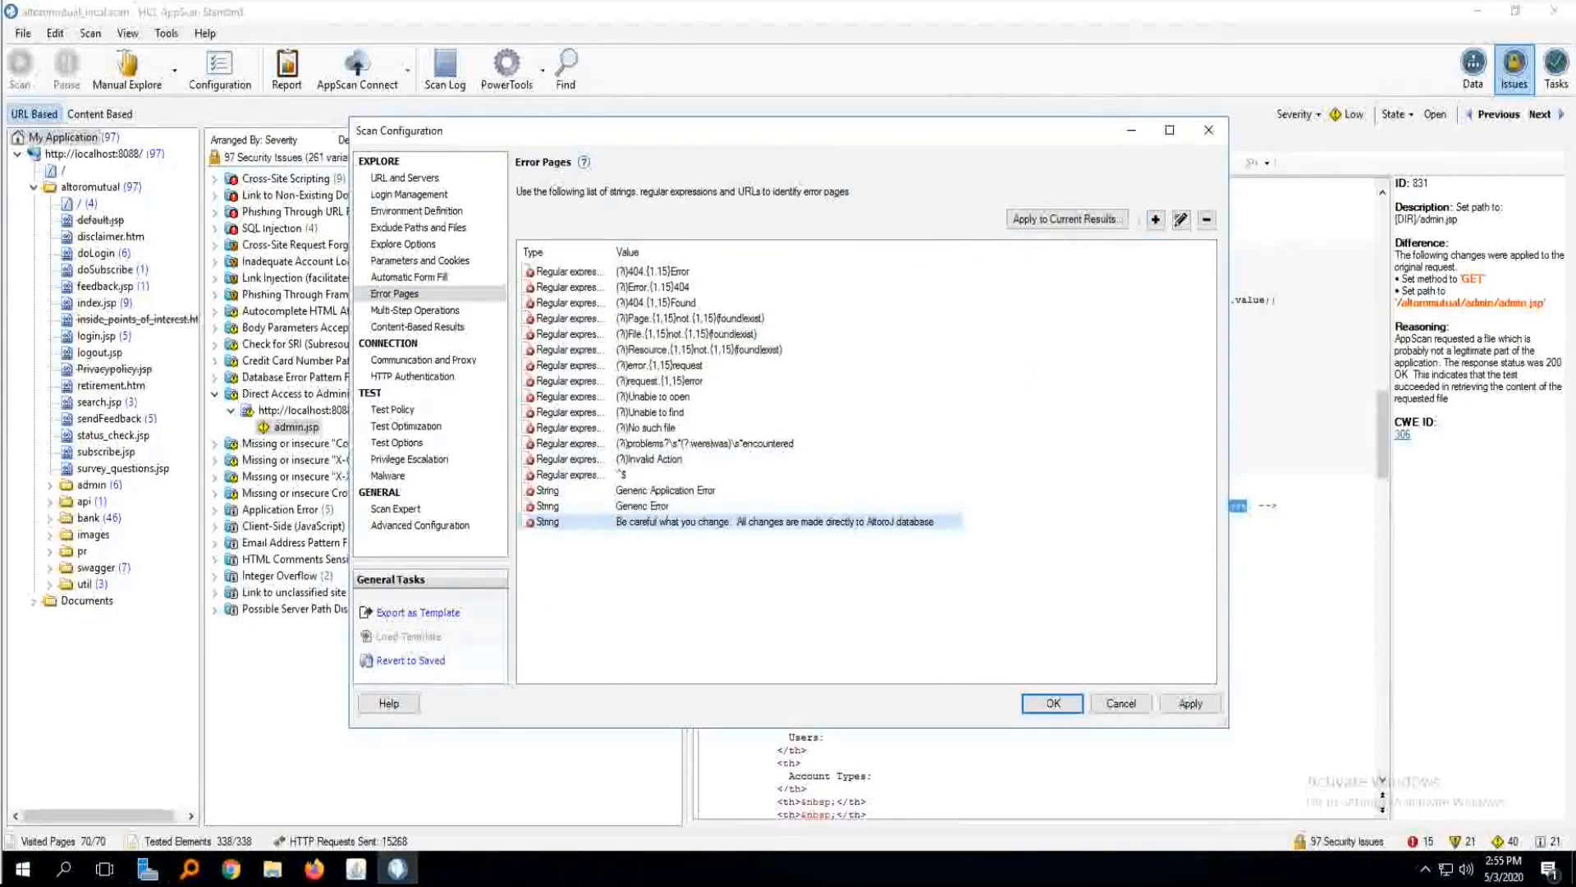
Apply the error page definitions to the current results by running the revalidation, and save the scan configuration.
click(1065, 219)
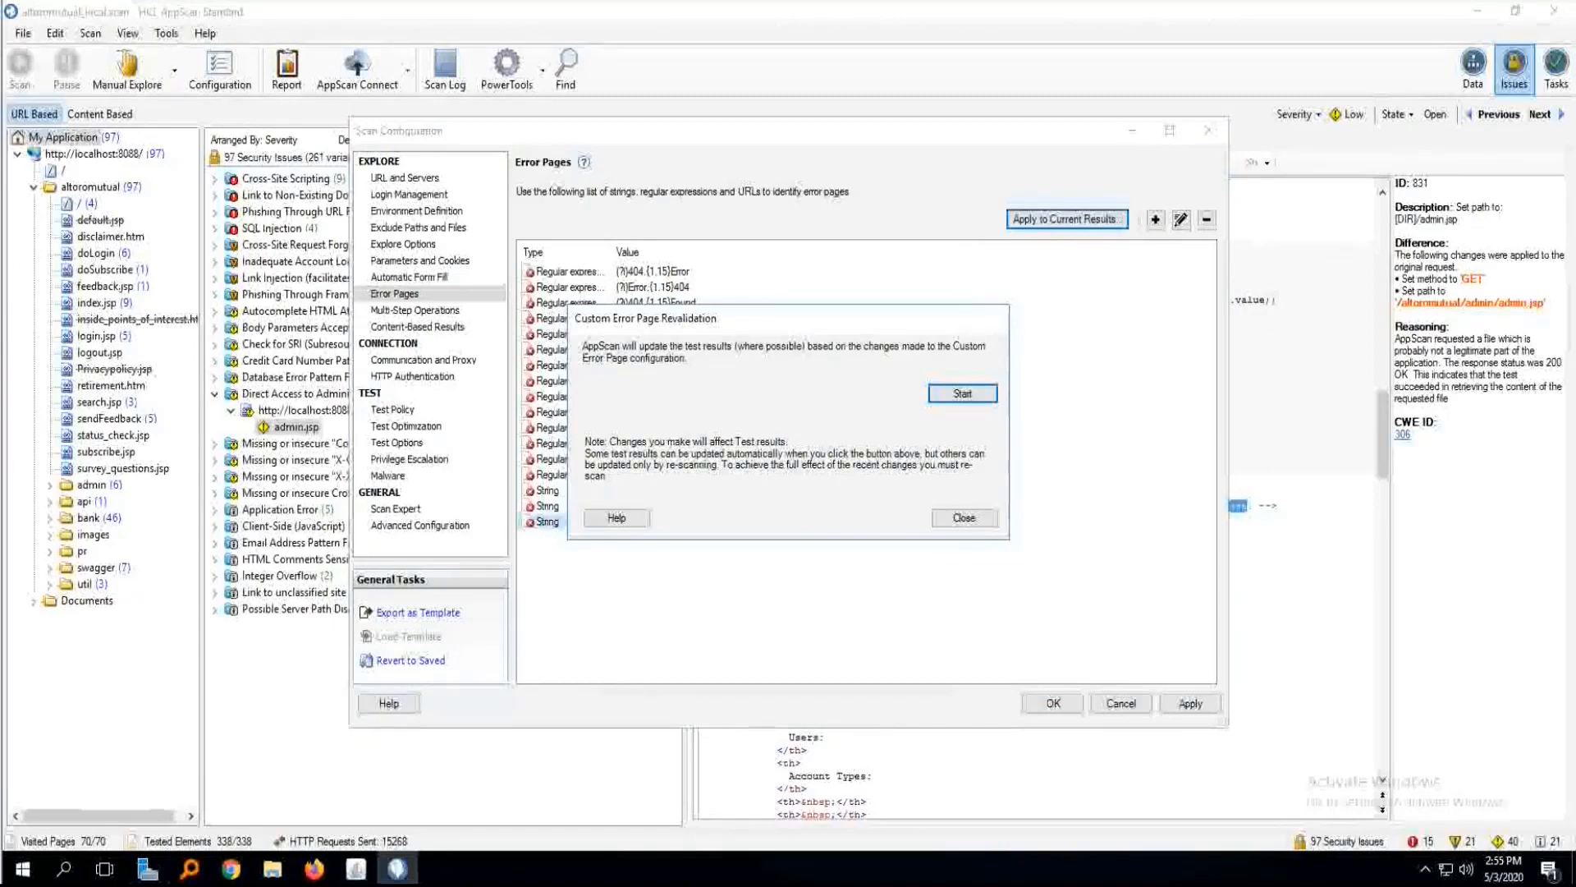
key(Return)
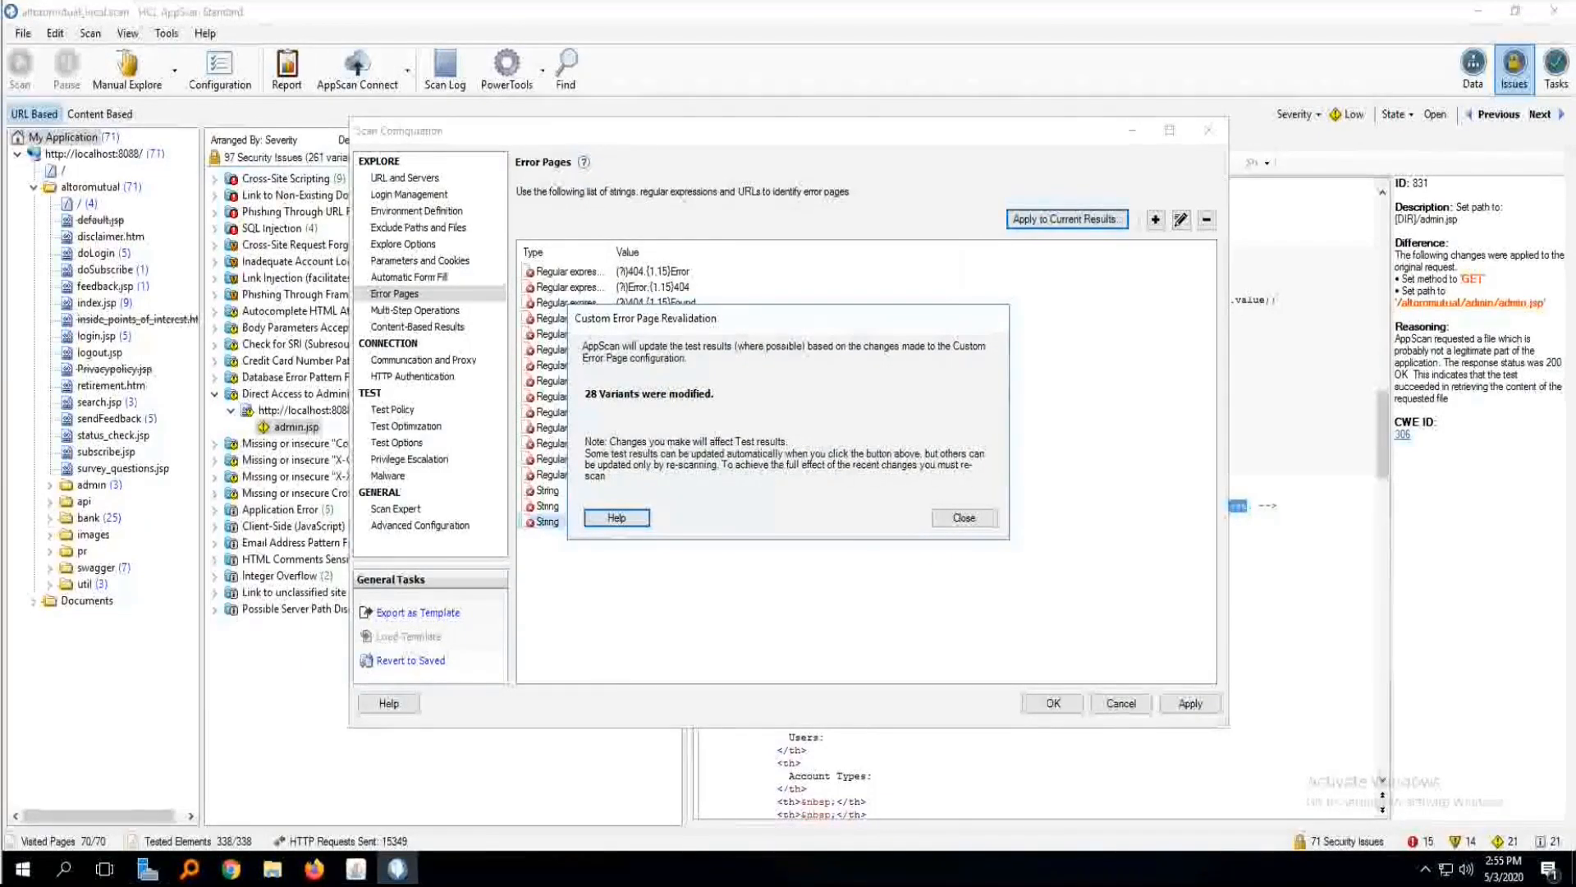
click(963, 517)
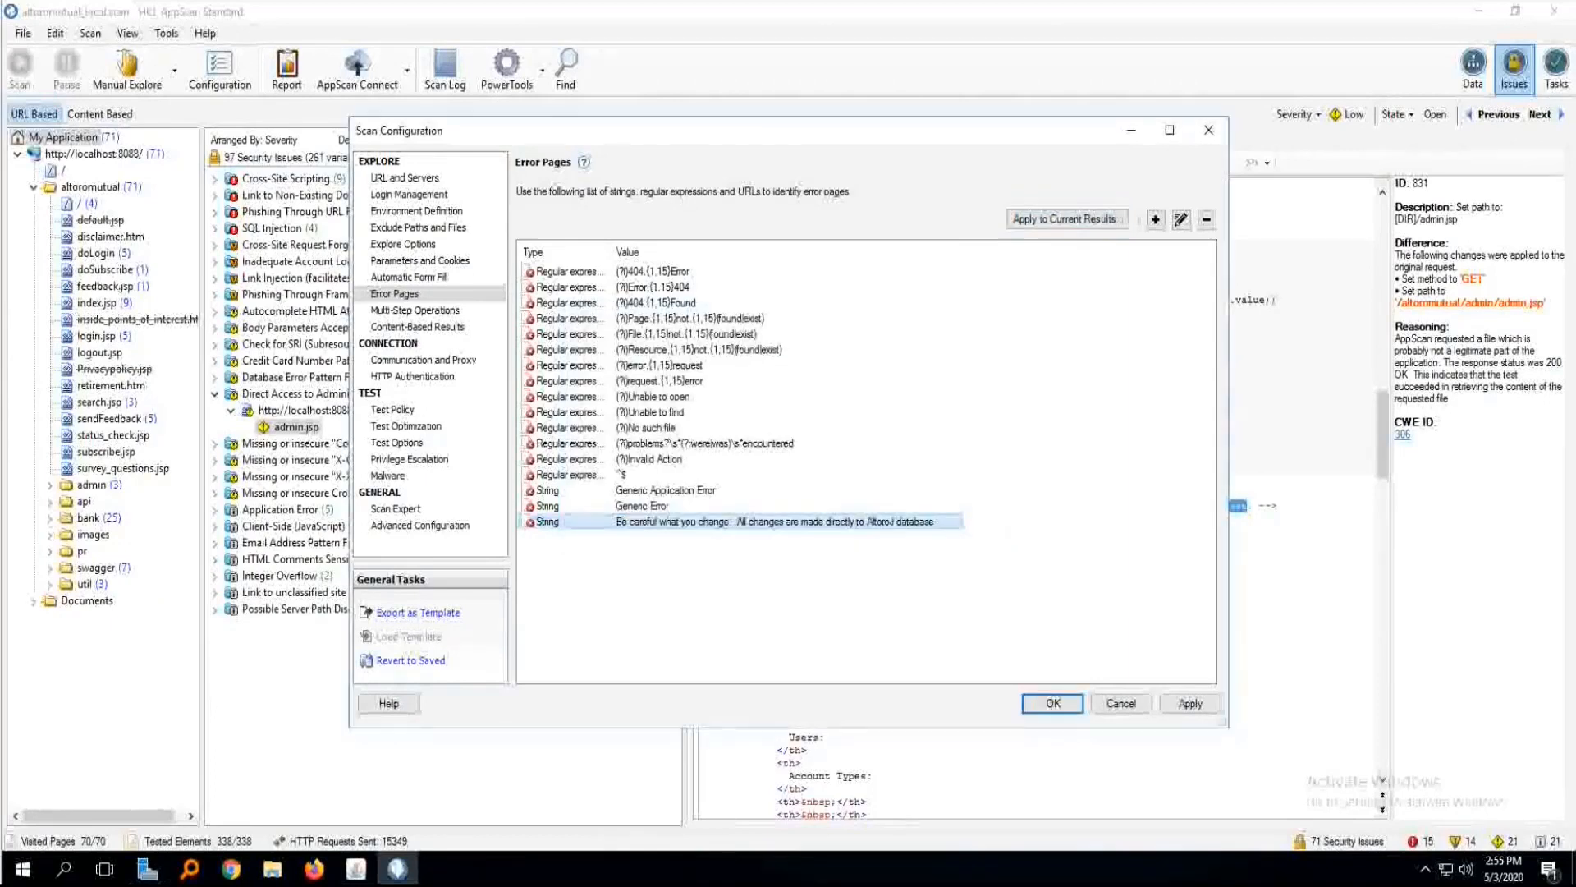
click(1054, 703)
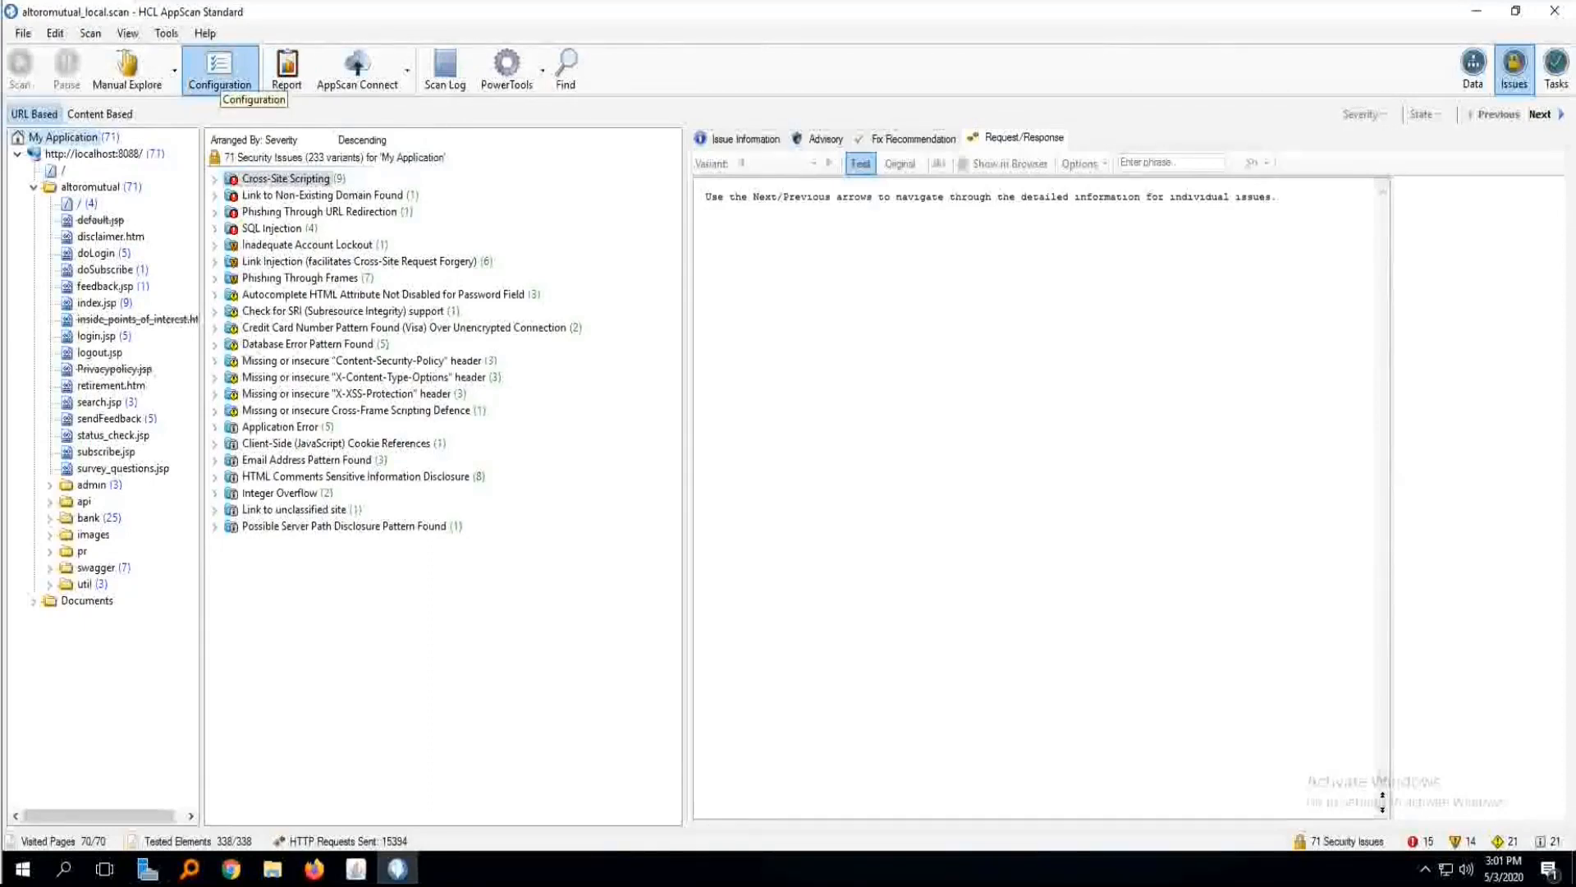
Open the scan configuration.
click(219, 67)
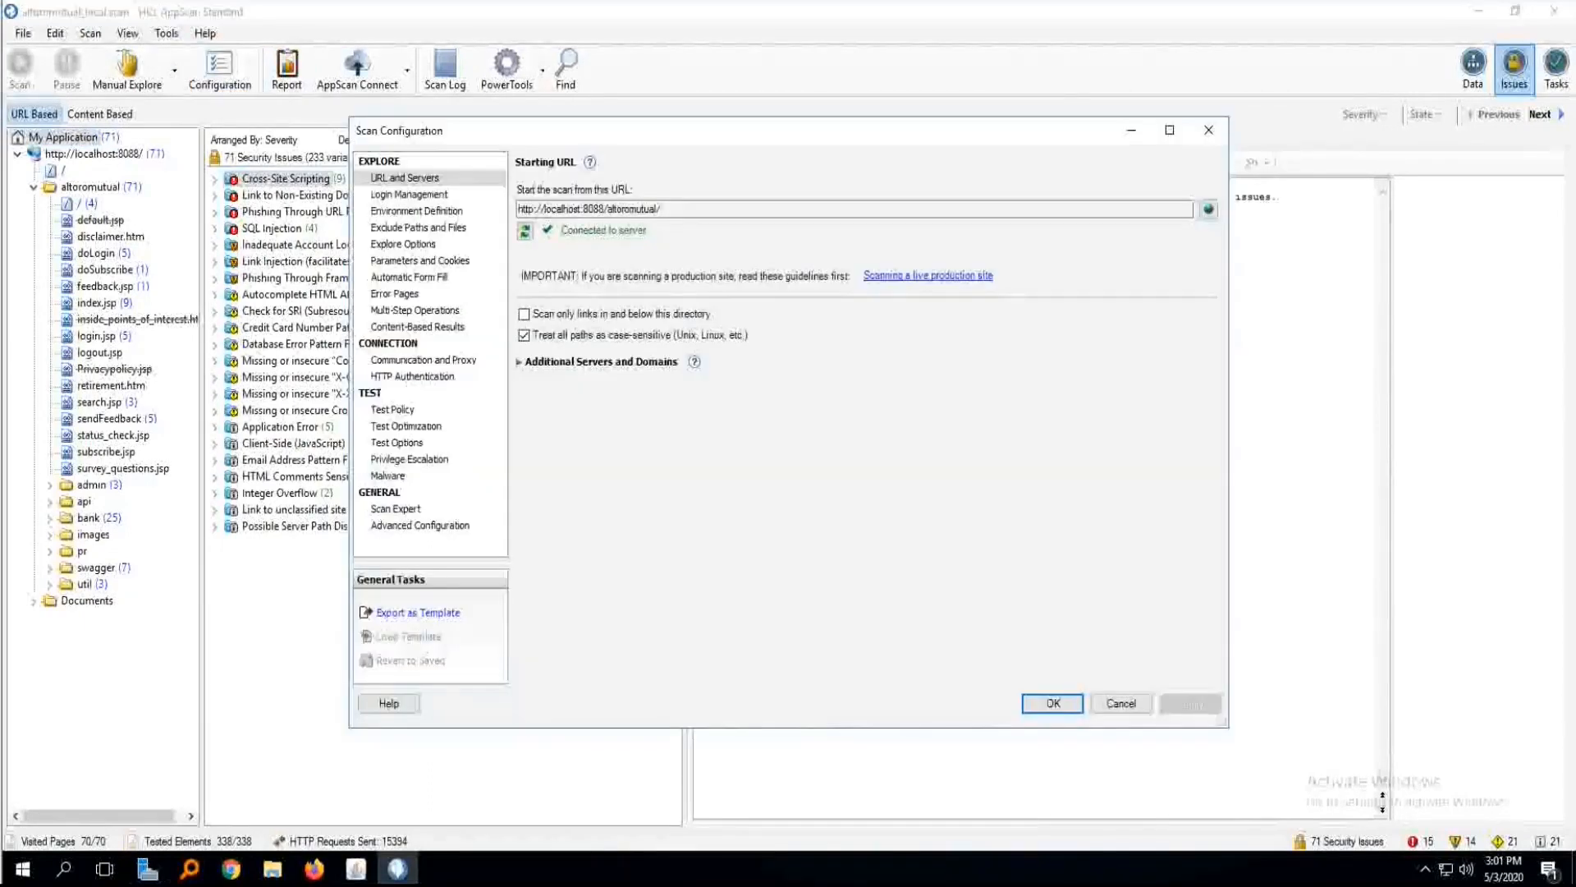